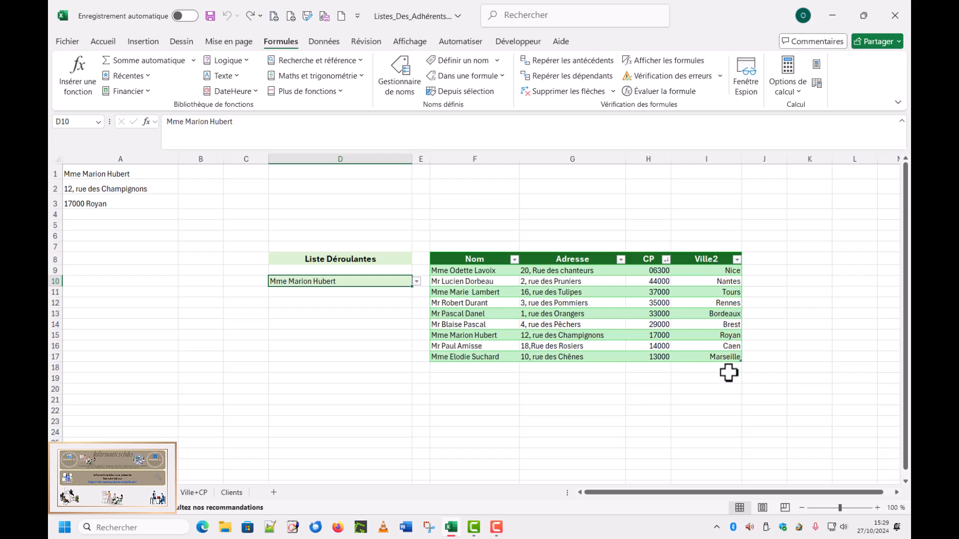
# Choose the fourth client name from the drop-down list in cell D10
pyautogui.click(418, 279)
pyautogui.click(402, 281)
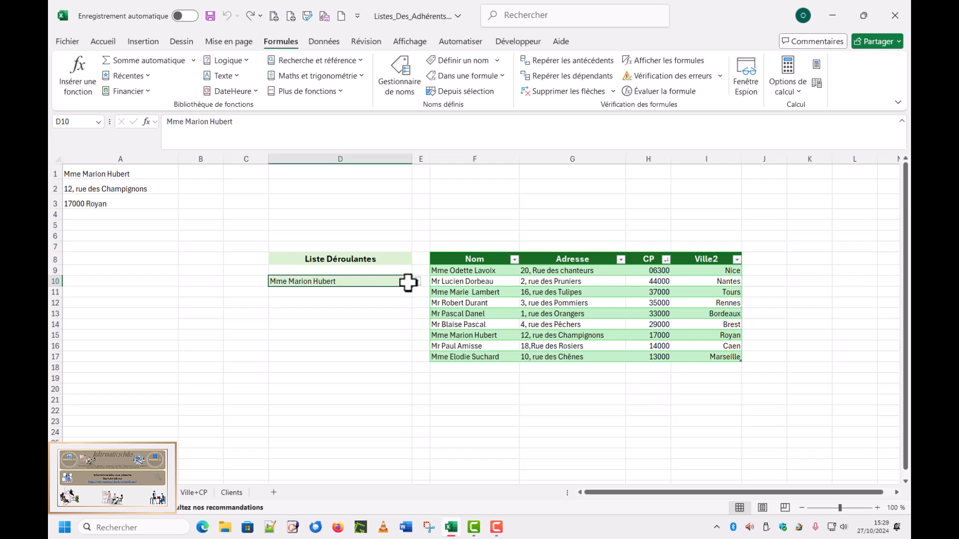
pyautogui.click(414, 283)
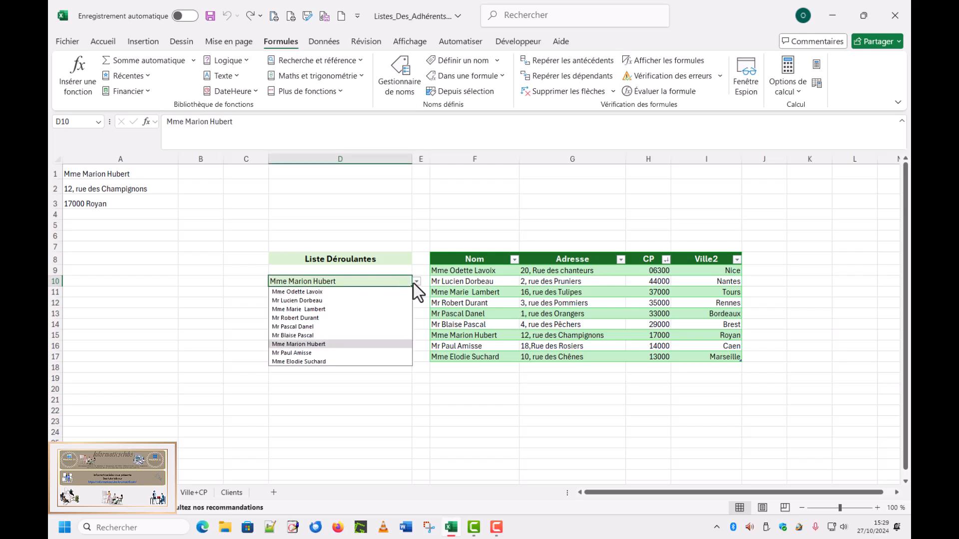
pyautogui.click(310, 318)
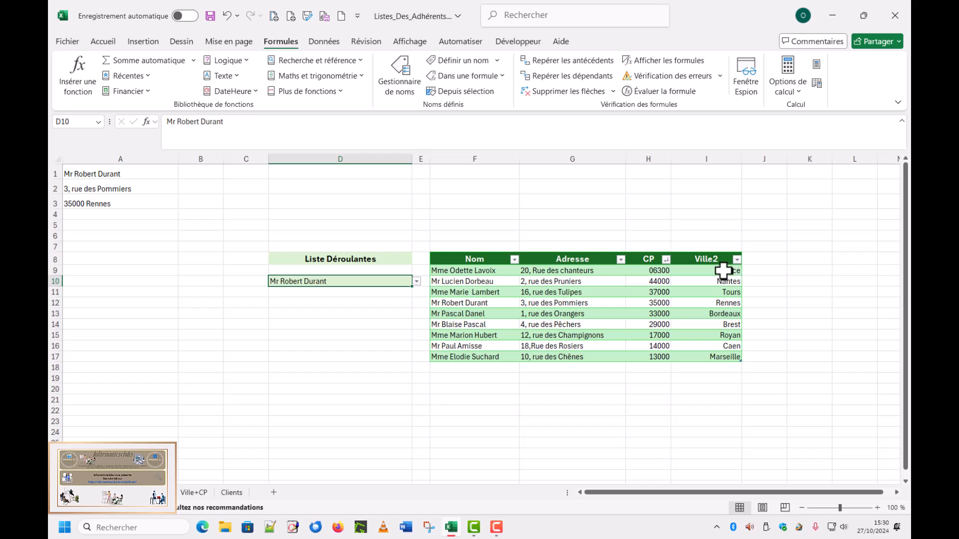
# Examine the RECHERCHEX formulas in H9 and A3, and the unformatted client list on the Clients sheet
pyautogui.click(644, 270)
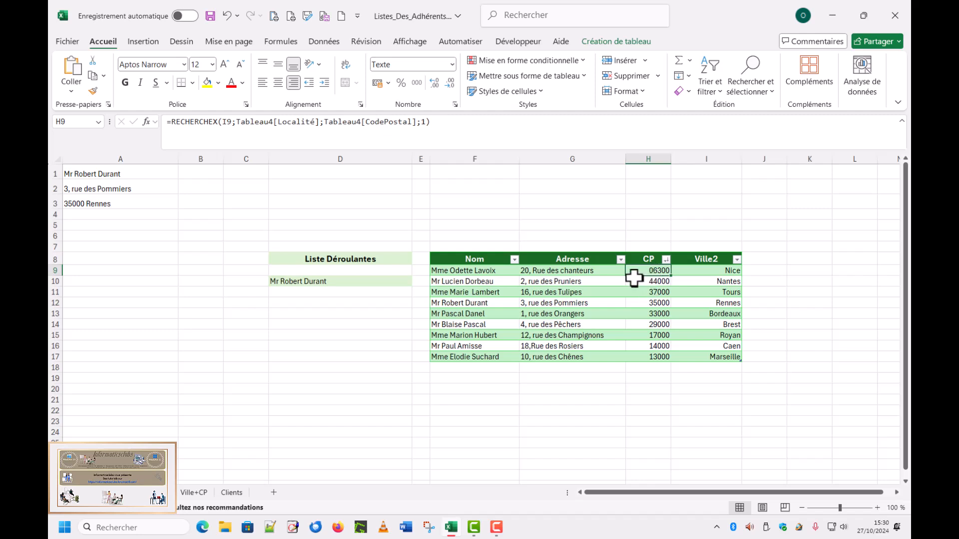
pyautogui.click(66, 203)
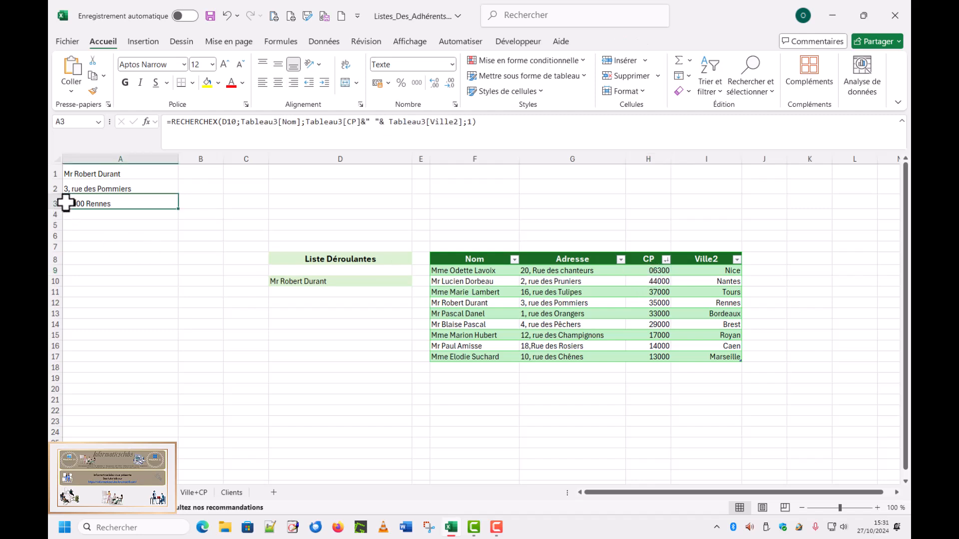
pyautogui.click(231, 492)
pyautogui.moveTo(403, 353); pyautogui.dragTo(402, 342)
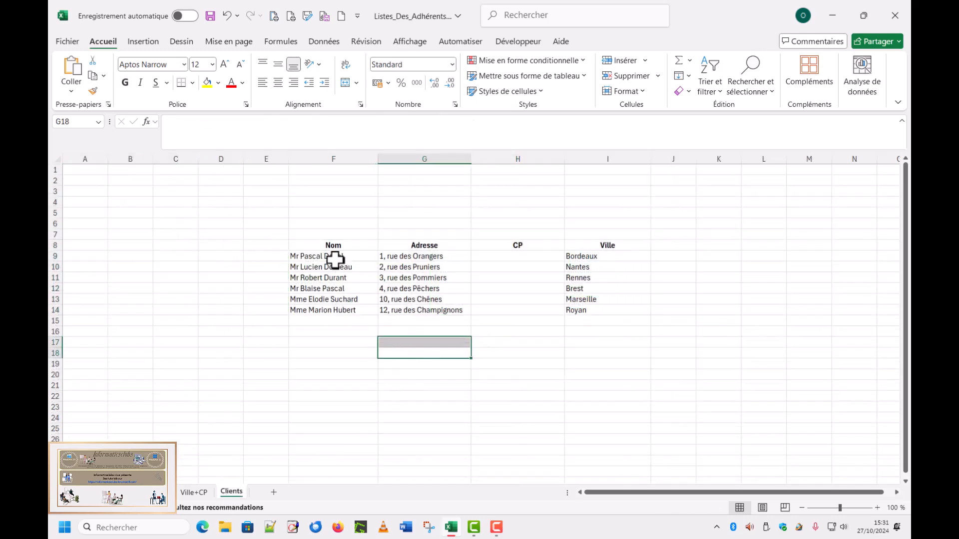
pyautogui.click(337, 353)
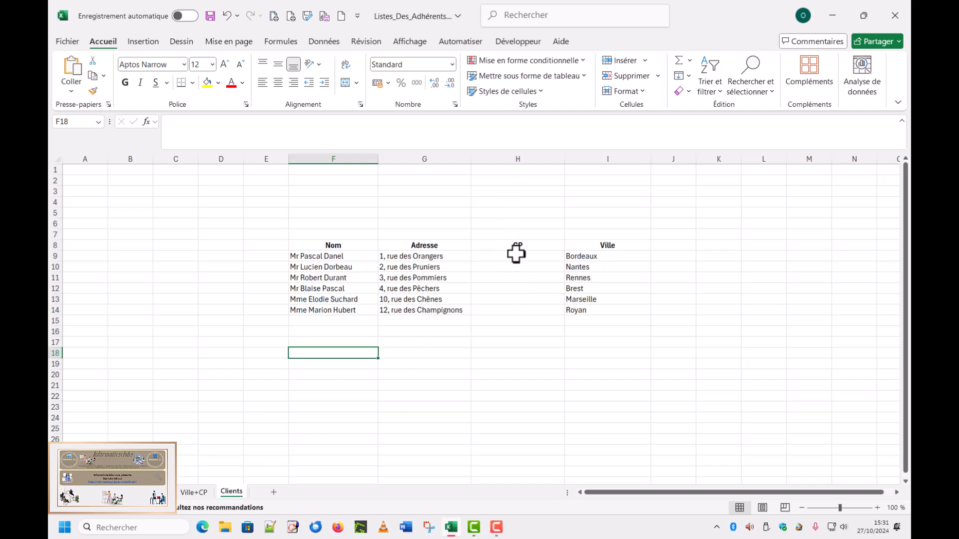
# Examine the postal codes on the Ville+CP sheet, checking the number formats of E5 and E13
pyautogui.click(192, 492)
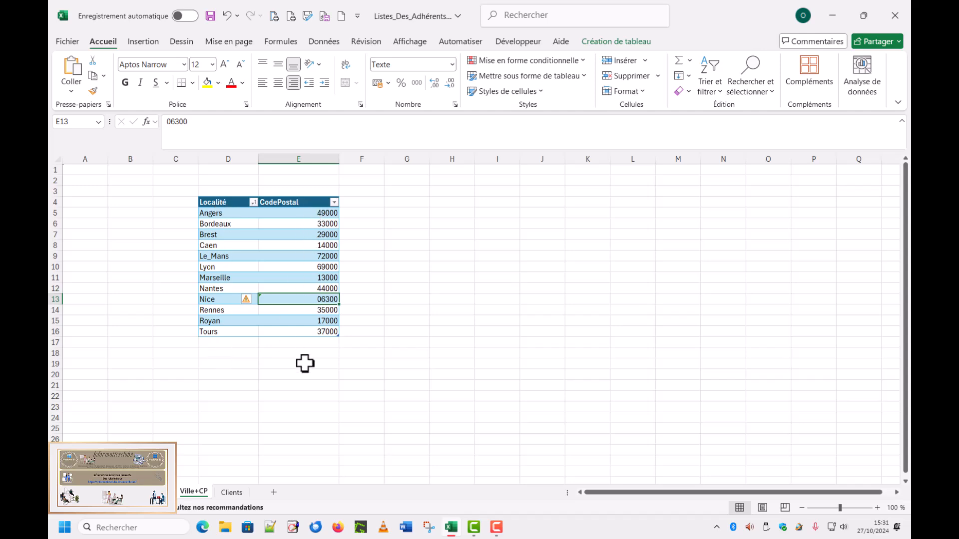
pyautogui.click(315, 212)
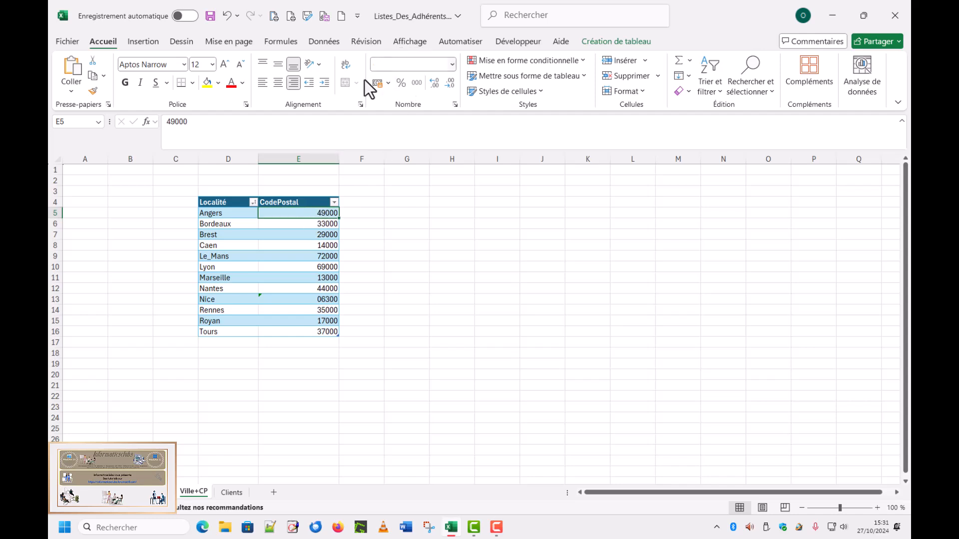
pyautogui.click(277, 299)
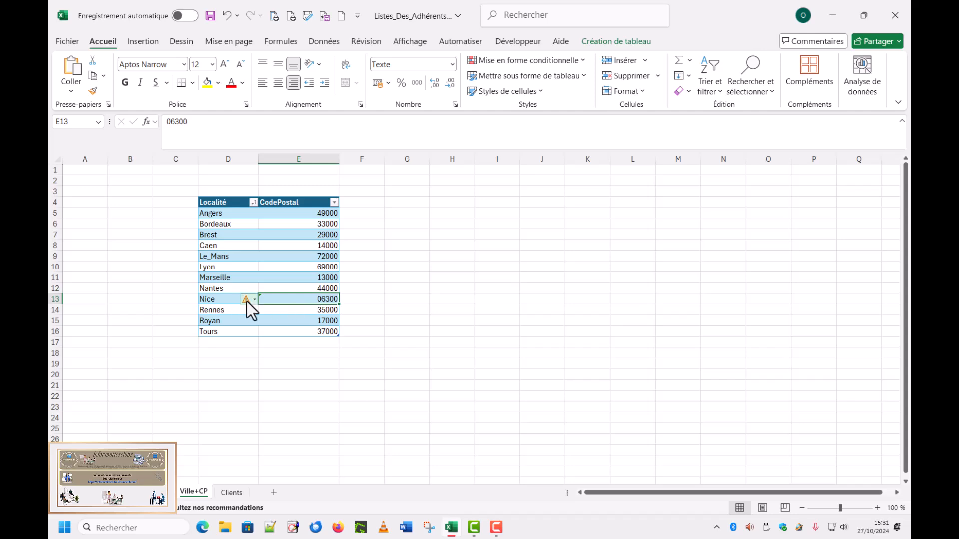
pyautogui.moveTo(245, 304)
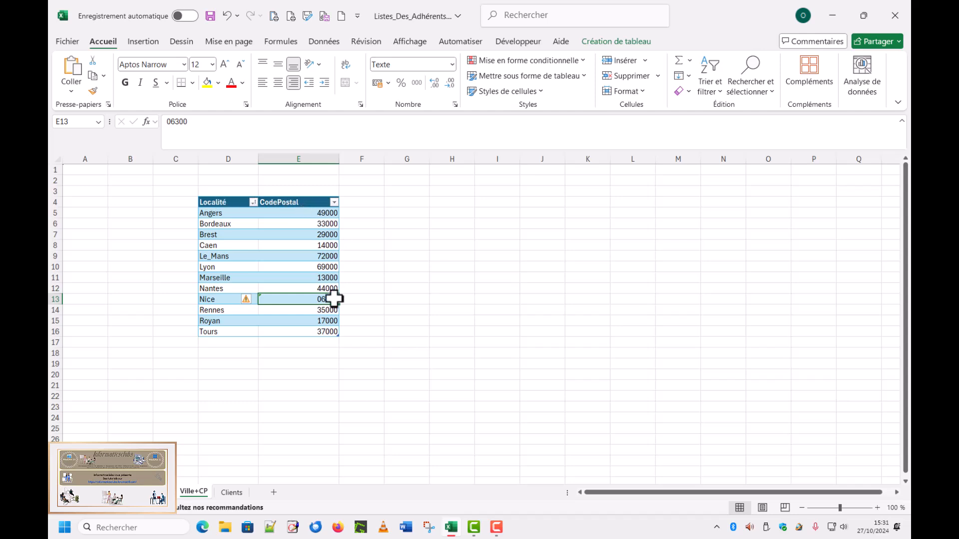
# Convert the range F8:I14 on the Clients sheet into a table with headers
pyautogui.click(228, 493)
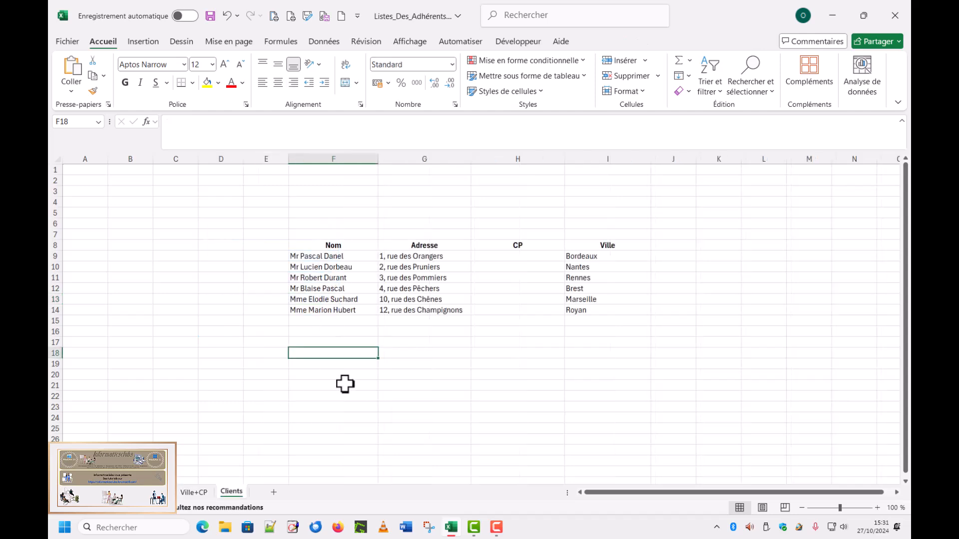
pyautogui.moveTo(298, 245); pyautogui.dragTo(589, 313)
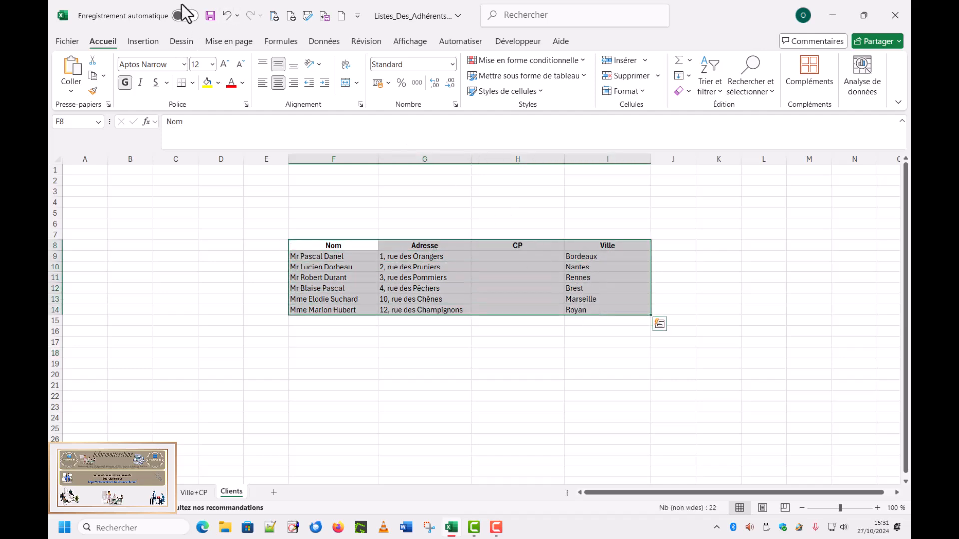
pyautogui.click(142, 42)
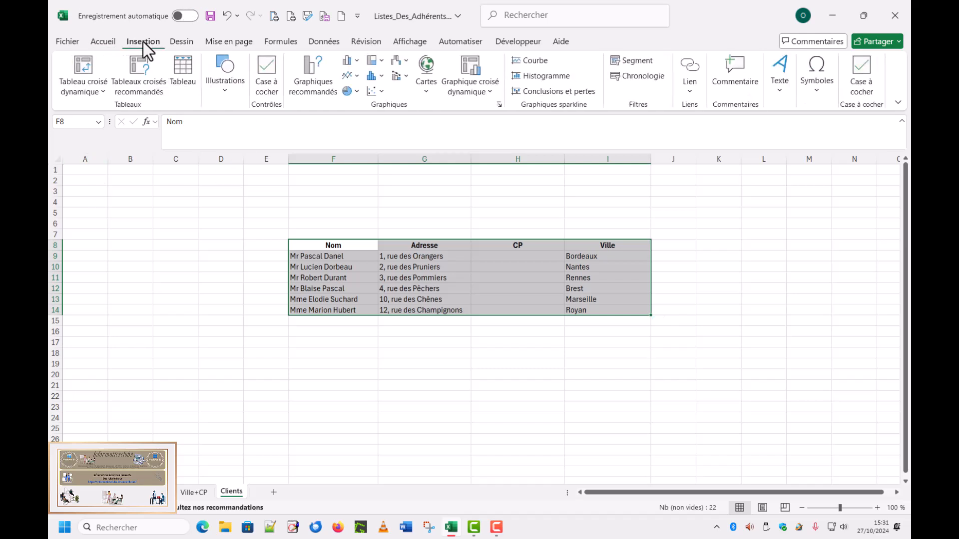
pyautogui.click(184, 79)
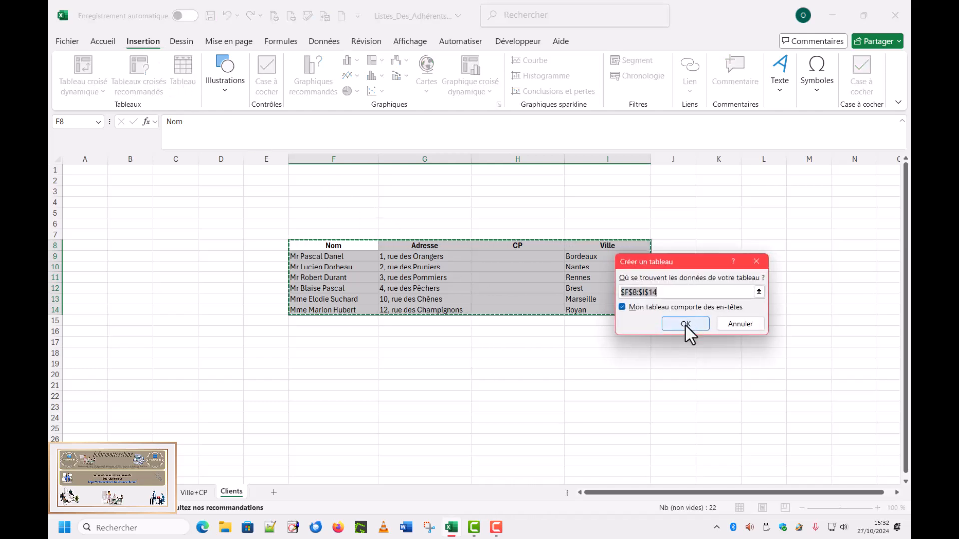
pyautogui.click(685, 324)
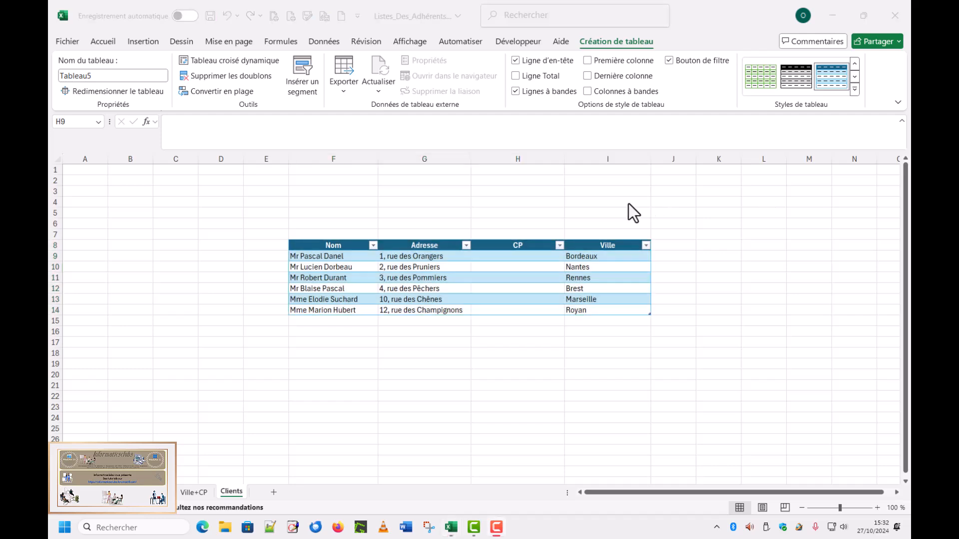
pyautogui.click(515, 257)
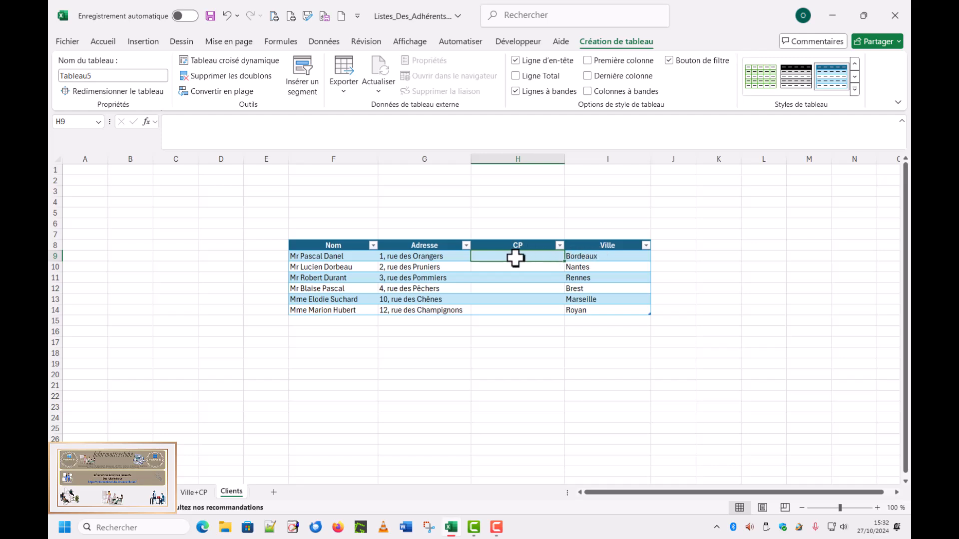
pyautogui.click(168, 123)
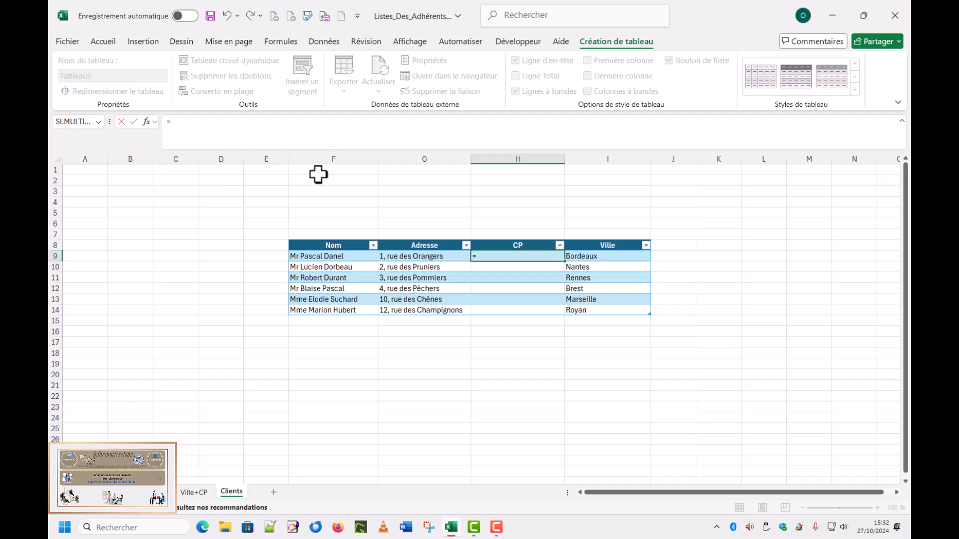
pyautogui.write('=rechech')
pyautogui.press('BackSpace')
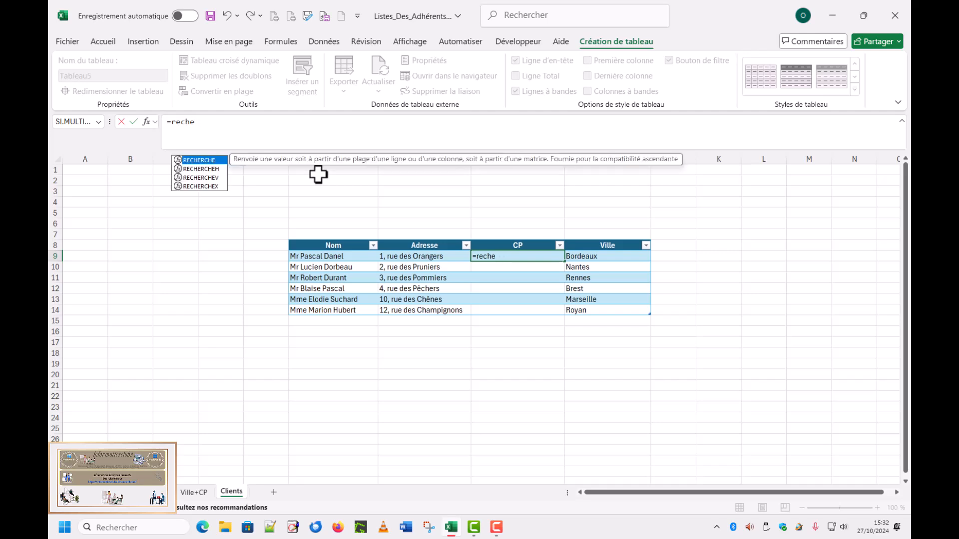
pyautogui.click(205, 186)
pyautogui.doubleClick(204, 187)
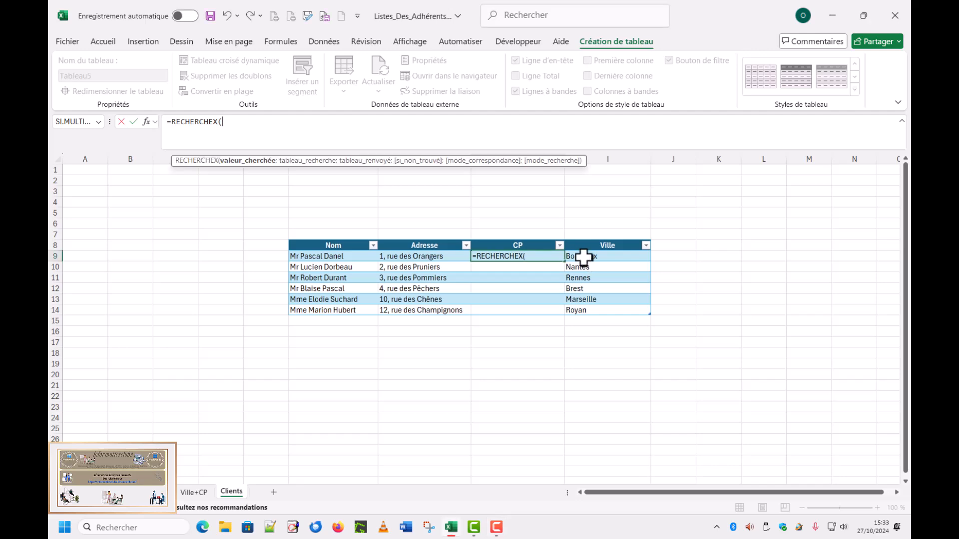
pyautogui.click(583, 257)
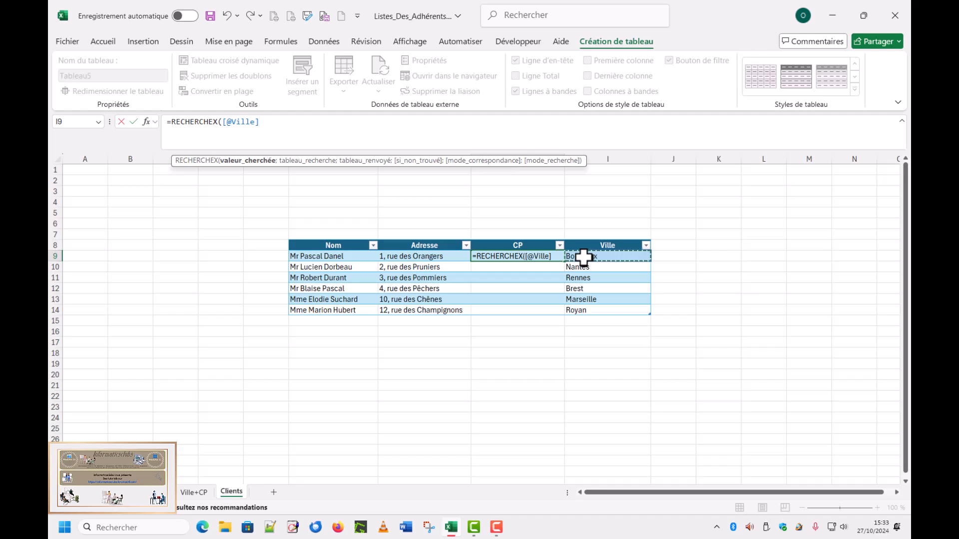
pyautogui.write(';')
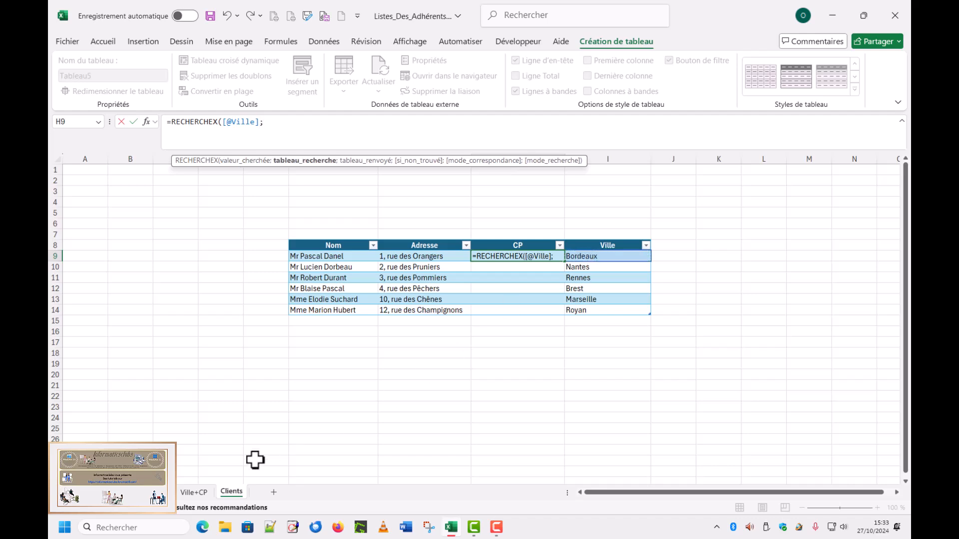
# Complete the H9 formula with Tableau4[Localité] as lookup array, Tableau4[CodePostal] as return array and 1 as the last argument
pyautogui.click(195, 492)
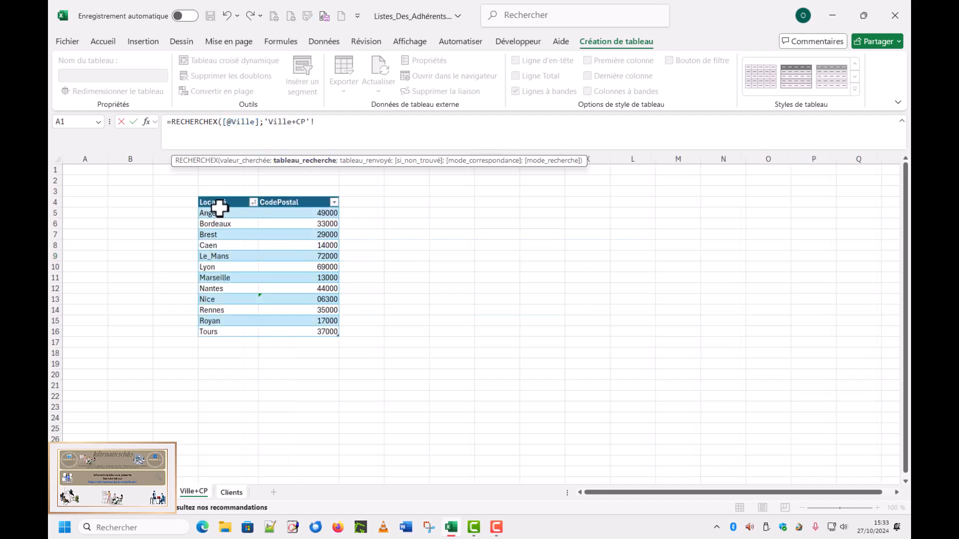
pyautogui.moveTo(219, 212); pyautogui.dragTo(205, 328)
pyautogui.write(';')
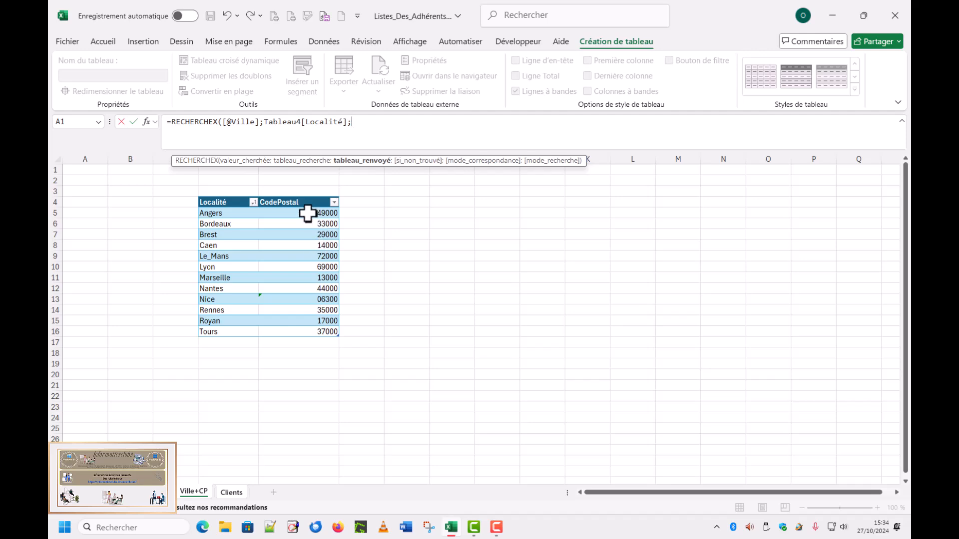
pyautogui.moveTo(308, 214); pyautogui.dragTo(318, 330)
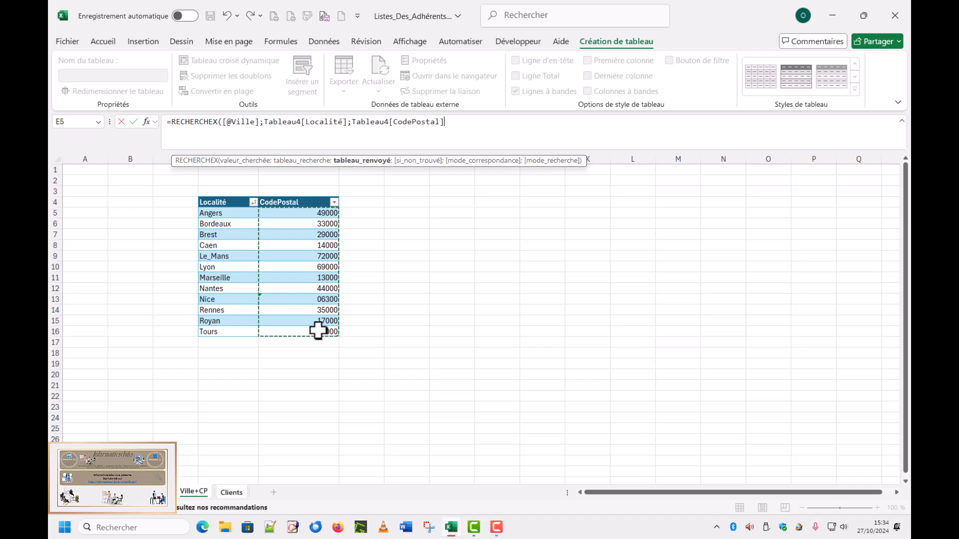
pyautogui.write(';')
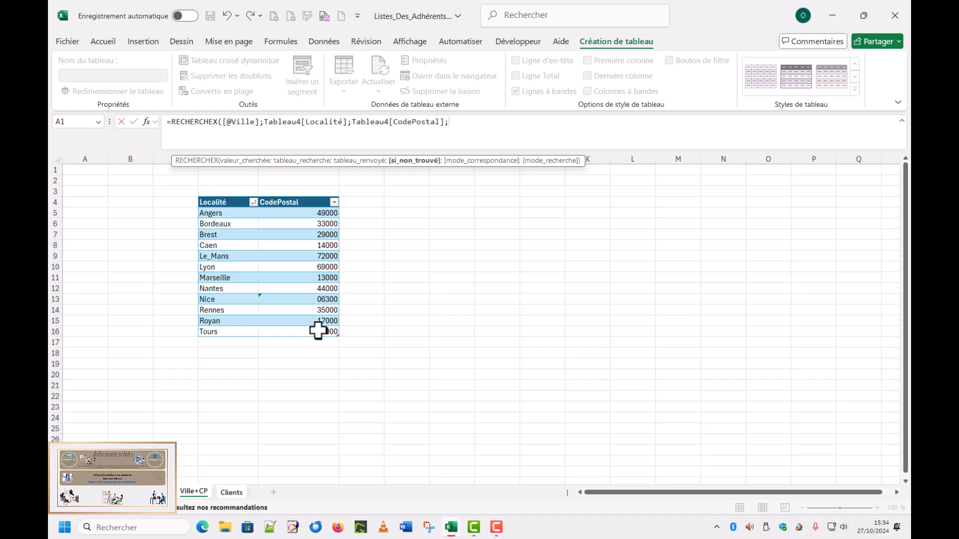
pyautogui.write('1)')
pyautogui.press('Return')
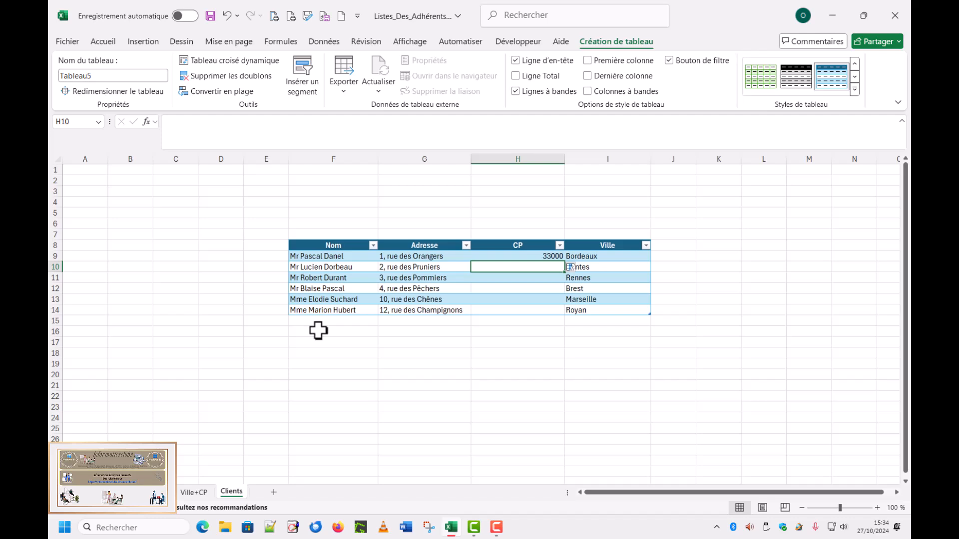
# Fill the H9 postal code formula down the CP column to H14
pyautogui.click(538, 256)
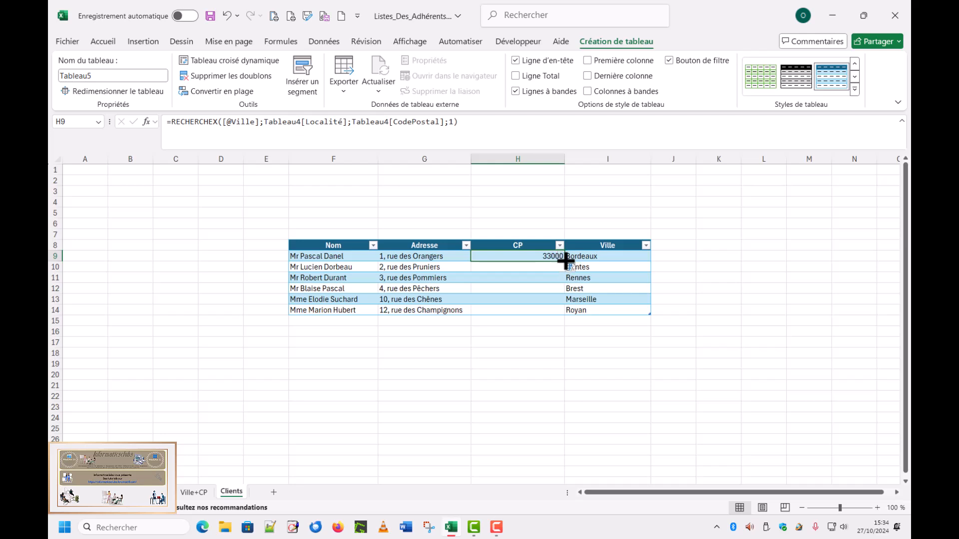
pyautogui.moveTo(565, 261); pyautogui.dragTo(565, 314)
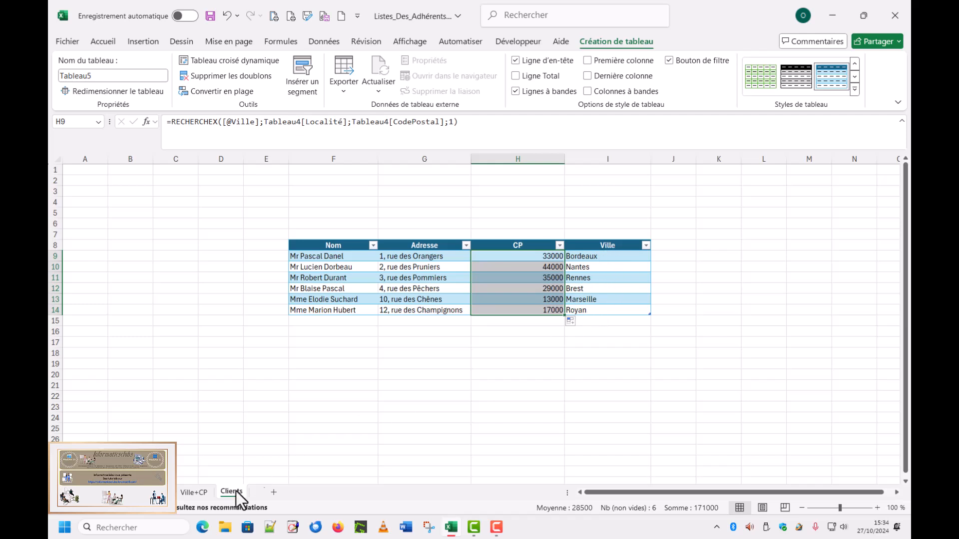
pyautogui.click(666, 310)
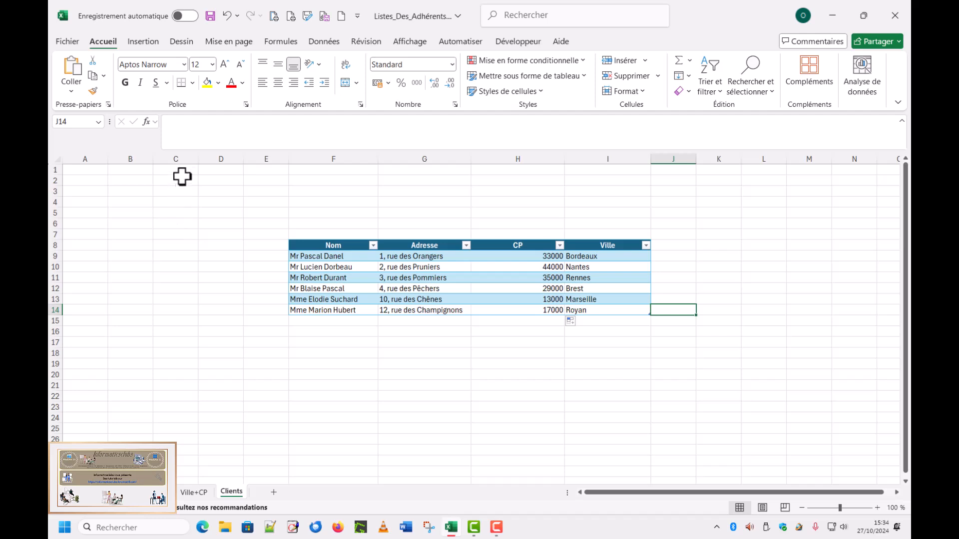
# Widen column D and enter the heading "Liste Déroulante" in D8
pyautogui.moveTo(241, 160); pyautogui.dragTo(349, 159)
pyautogui.click(250, 246)
pyautogui.write('Liste Déroulante')
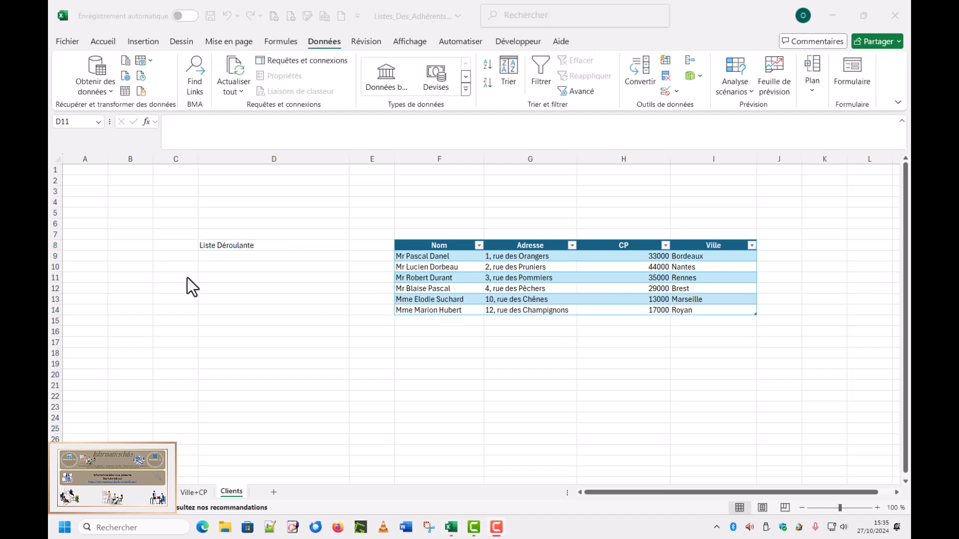
# Open data validation for cell D10 and set the allowed values to Liste
pyautogui.click(245, 258)
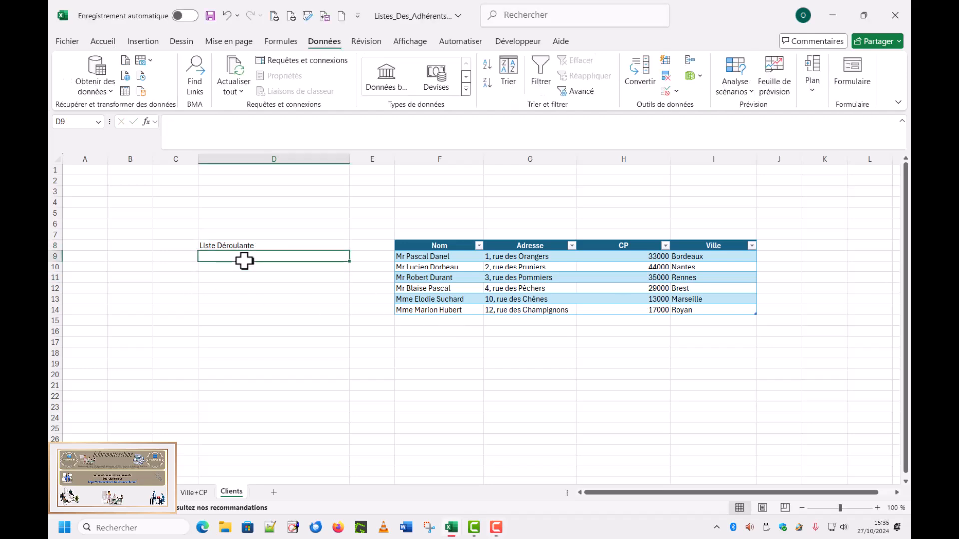
pyautogui.press('Down')
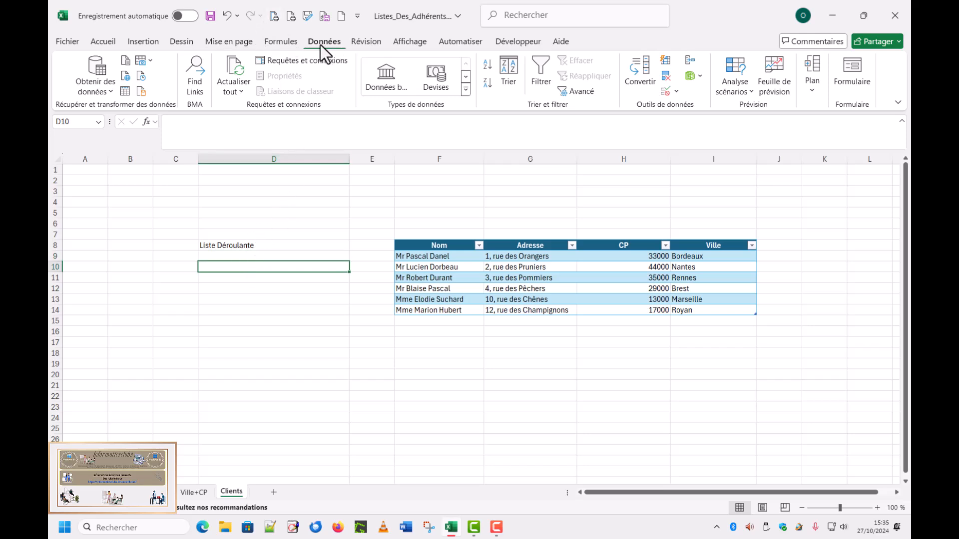
pyautogui.click(676, 89)
pyautogui.click(698, 106)
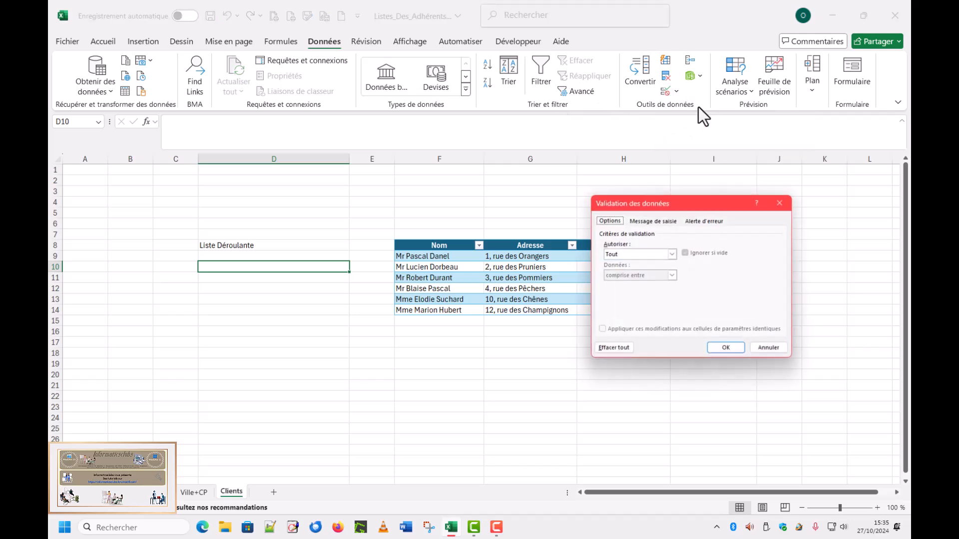
pyautogui.moveTo(672, 209); pyautogui.dragTo(726, 161)
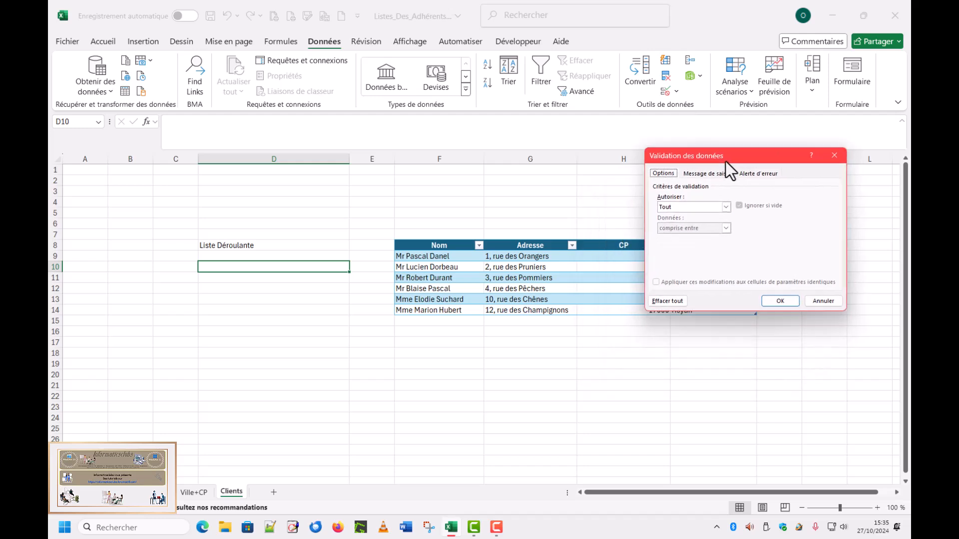
pyautogui.click(725, 208)
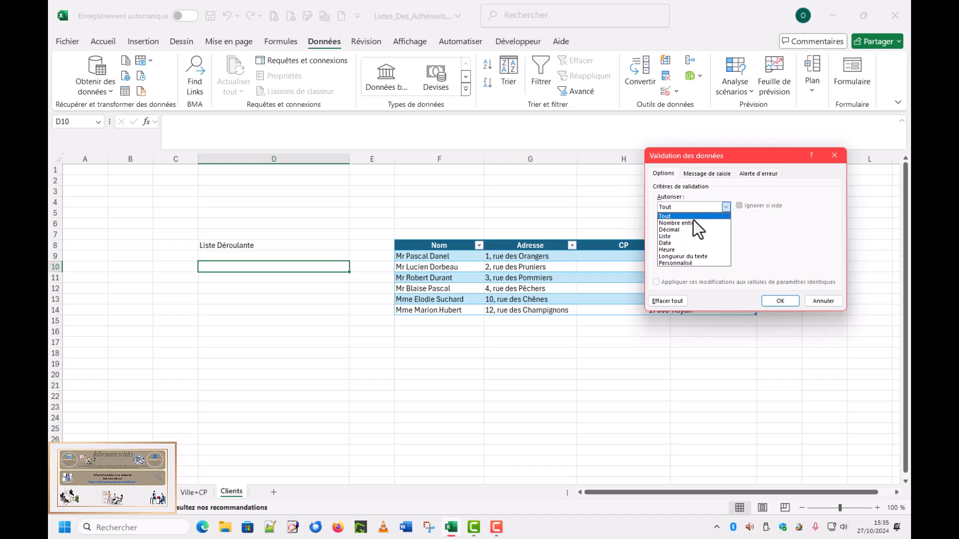
pyautogui.click(668, 237)
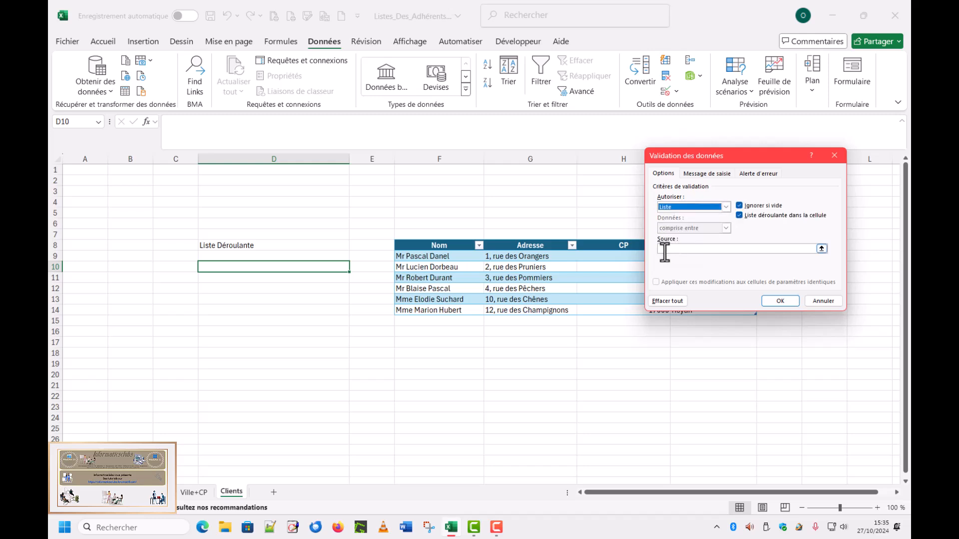
# Set the D10 validation source to =$F$9:$F$14, apply it and check the names offered in the drop-down list
pyautogui.click(663, 250)
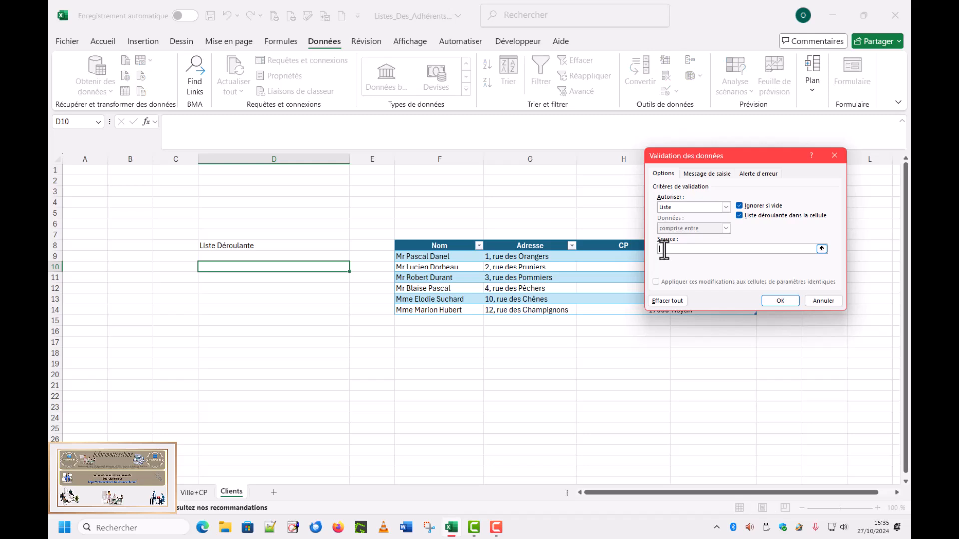
pyautogui.click(821, 249)
pyautogui.click(439, 255)
pyautogui.moveTo(439, 256); pyautogui.dragTo(441, 308)
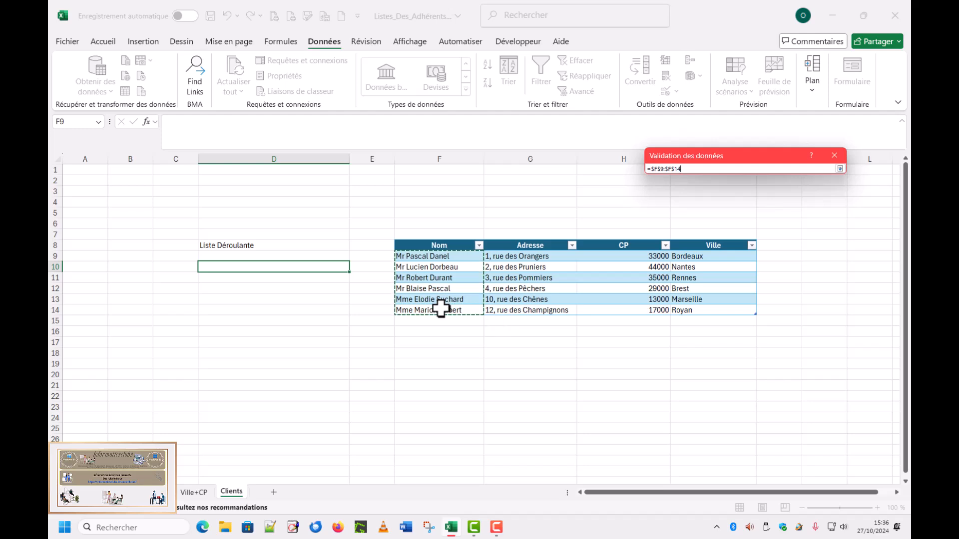
pyautogui.press('Return')
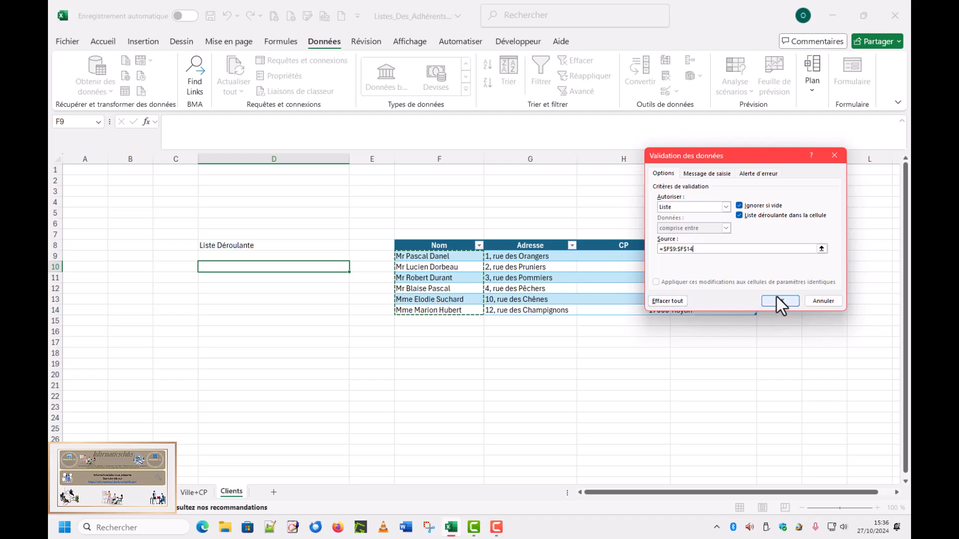
pyautogui.click(778, 300)
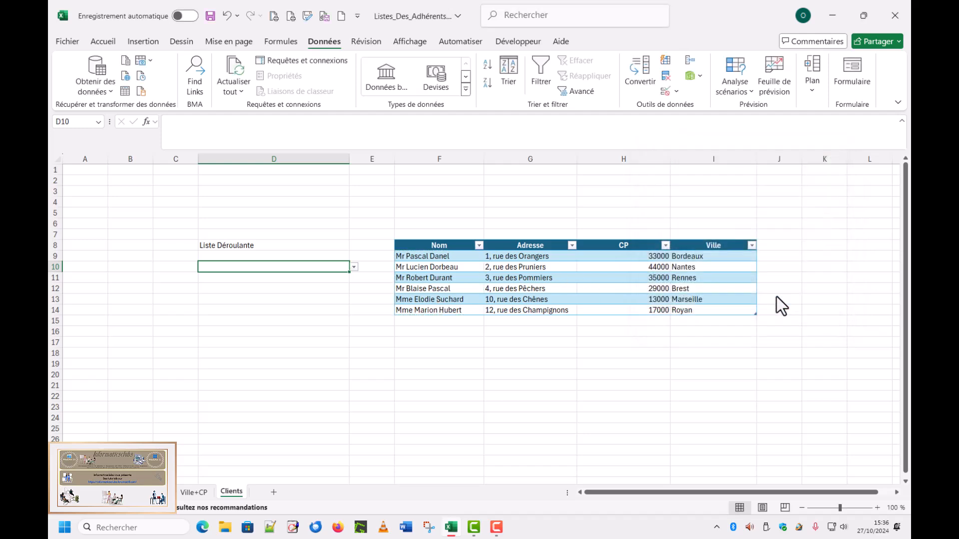
pyautogui.click(353, 268)
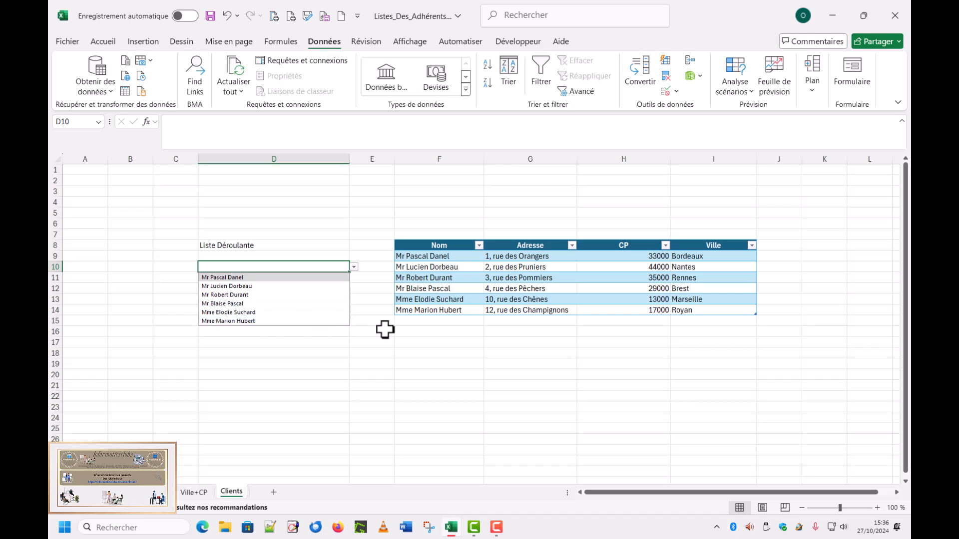
pyautogui.click(411, 324)
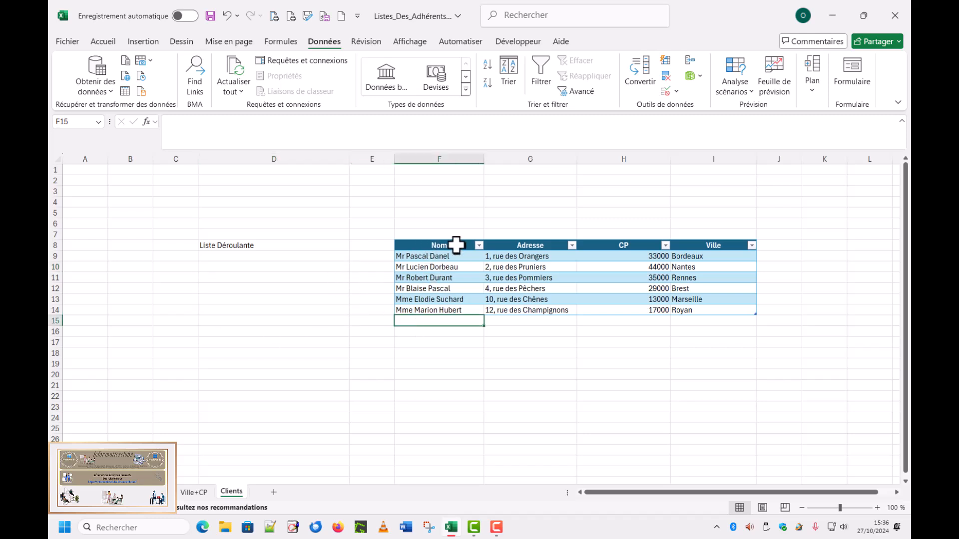
# Fill the drop-down cell D10 with a light blue theme colour
pyautogui.click(269, 270)
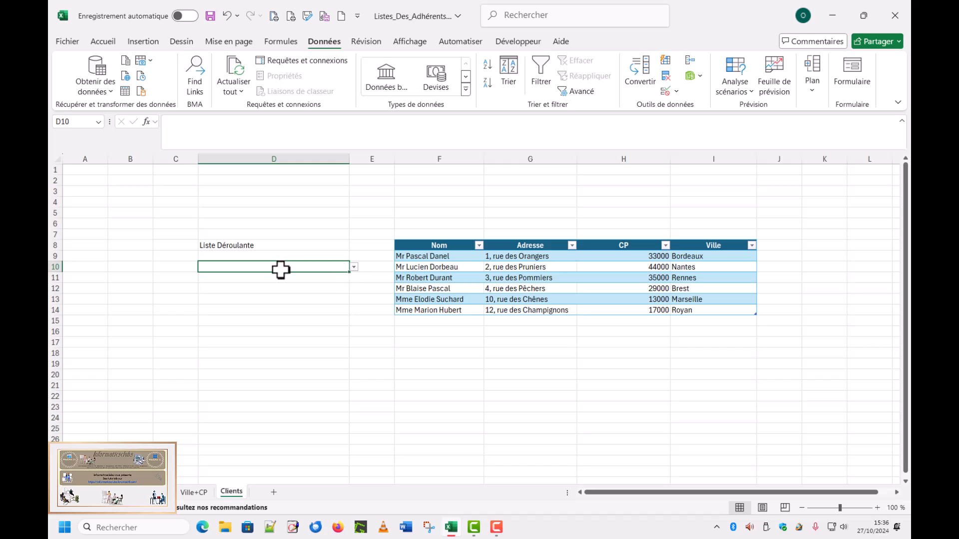
pyautogui.click(103, 42)
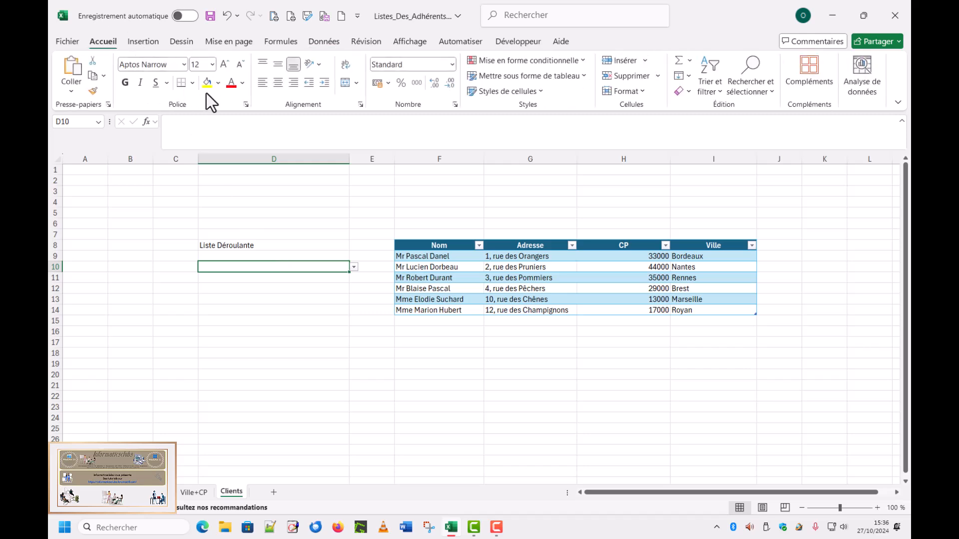
pyautogui.click(219, 82)
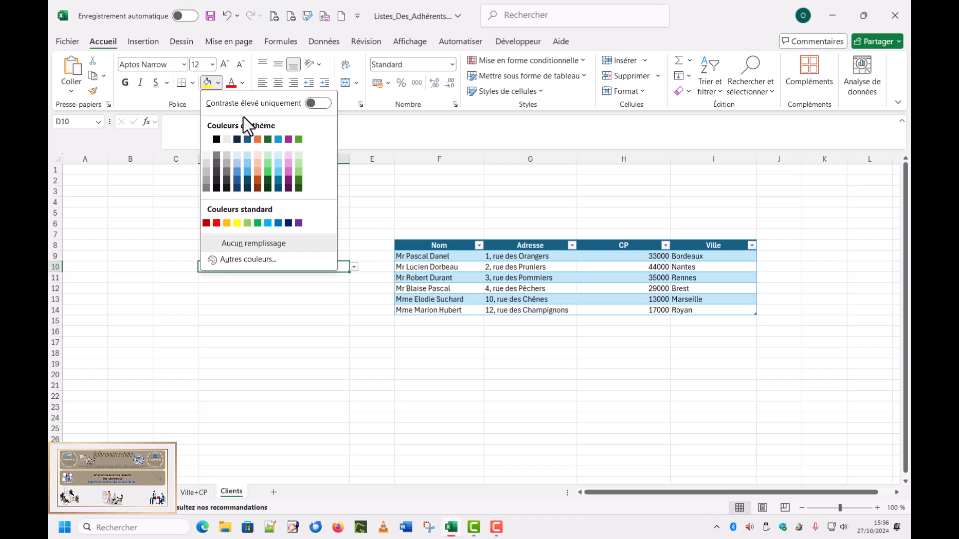
pyautogui.click(238, 156)
pyautogui.click(292, 279)
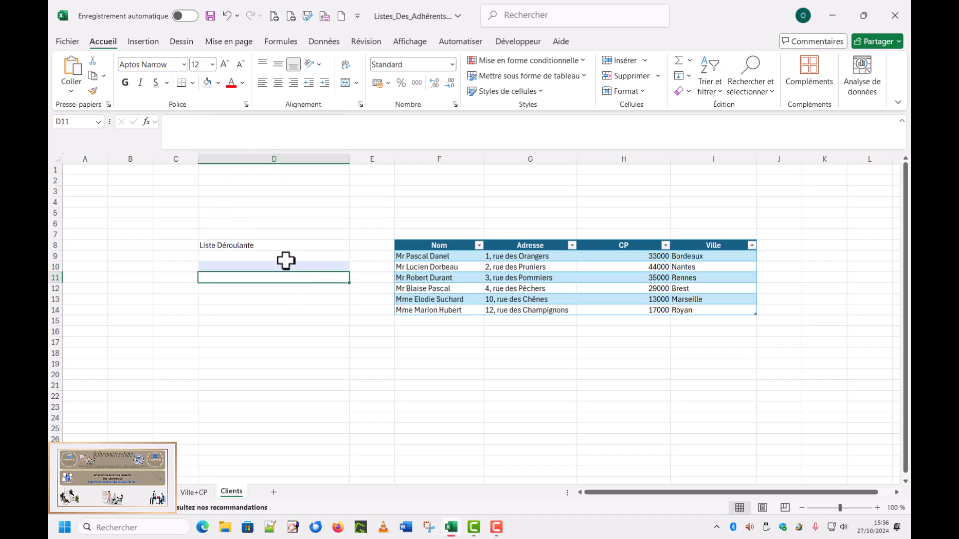
pyautogui.click(283, 267)
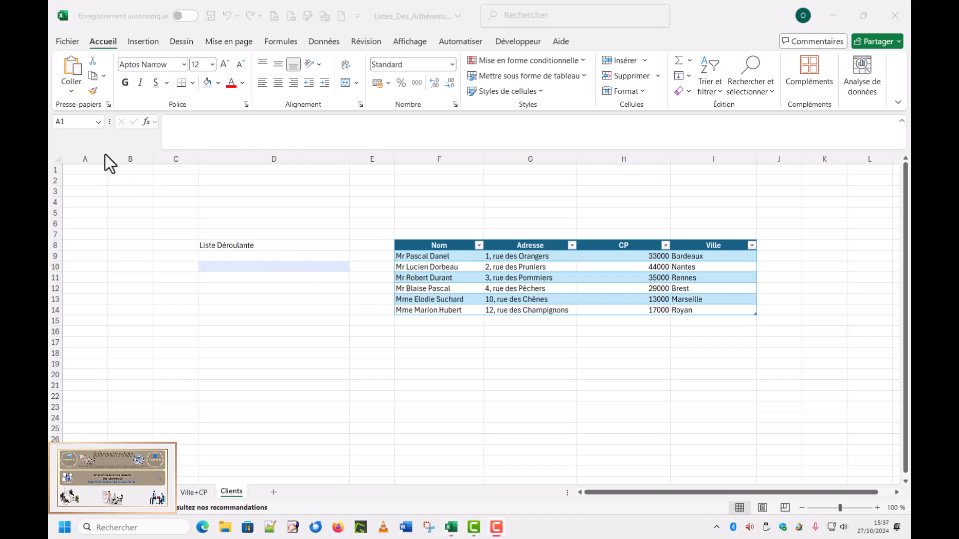
# Widen column A to roughly two and a half times its width and choose the first client in D10's drop-down list
pyautogui.click(85, 170)
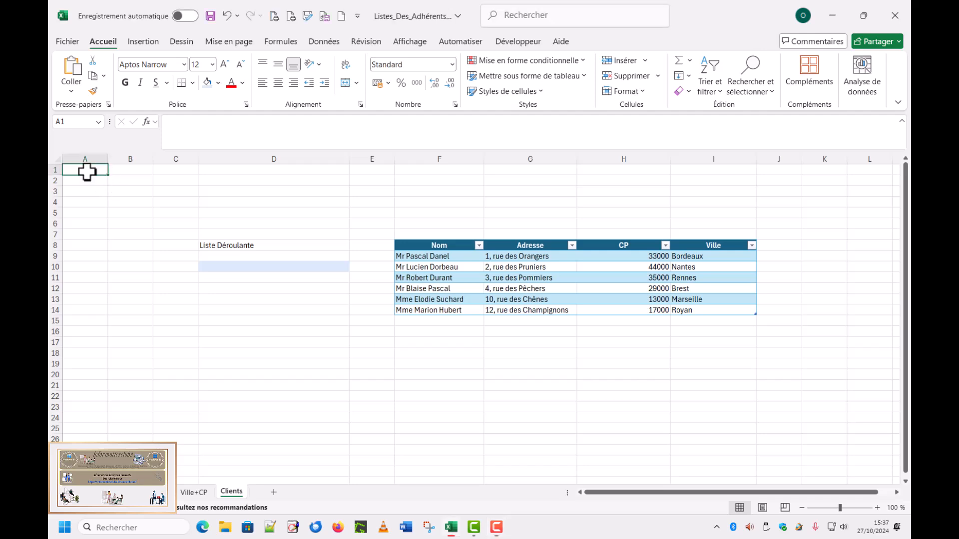
pyautogui.moveTo(107, 159); pyautogui.dragTo(181, 167)
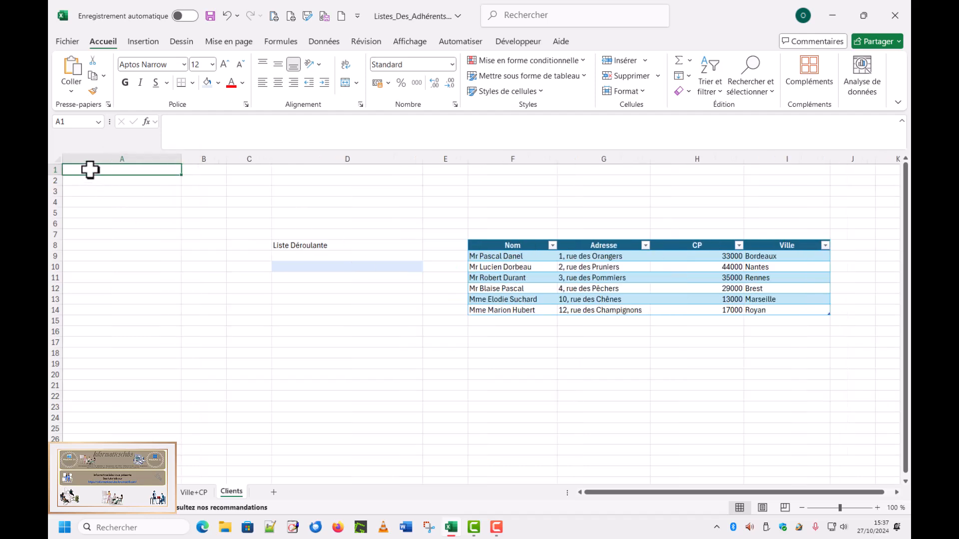
pyautogui.click(317, 269)
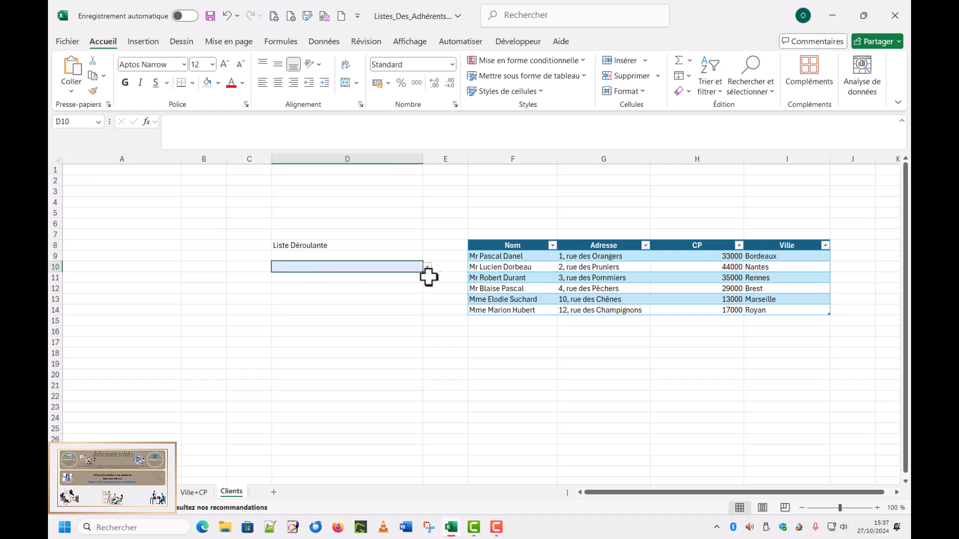
pyautogui.click(428, 268)
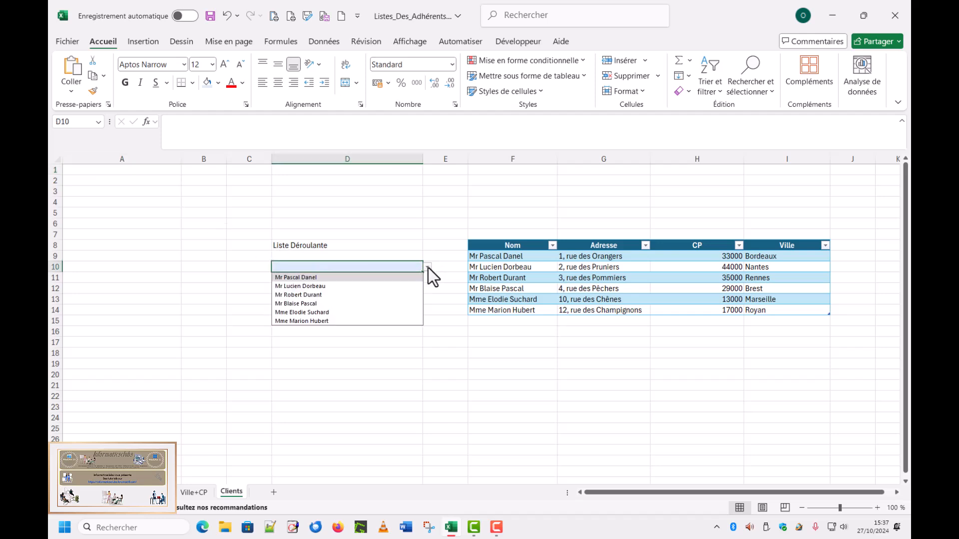
pyautogui.click(306, 279)
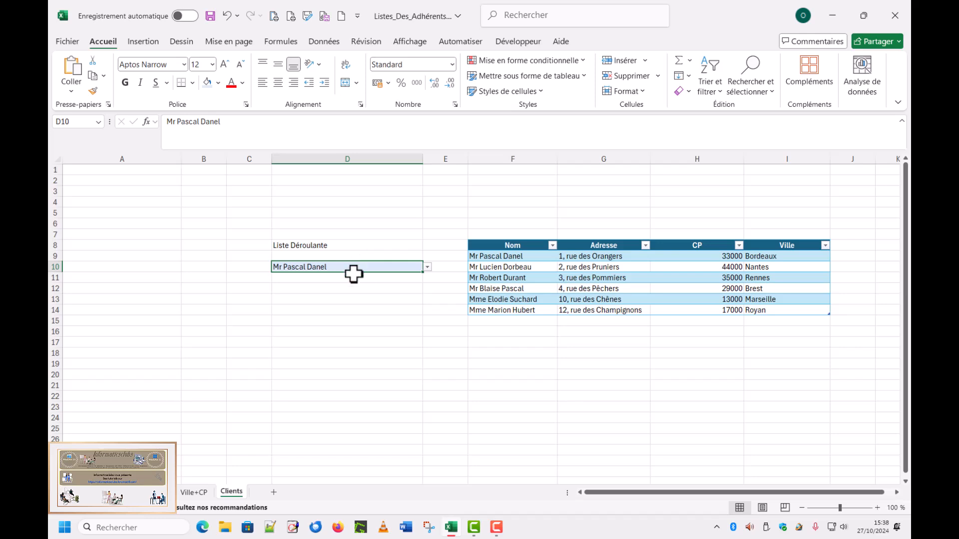
# Enter the formula =D10 in cell A1 to return the selected client's name
pyautogui.click(98, 170)
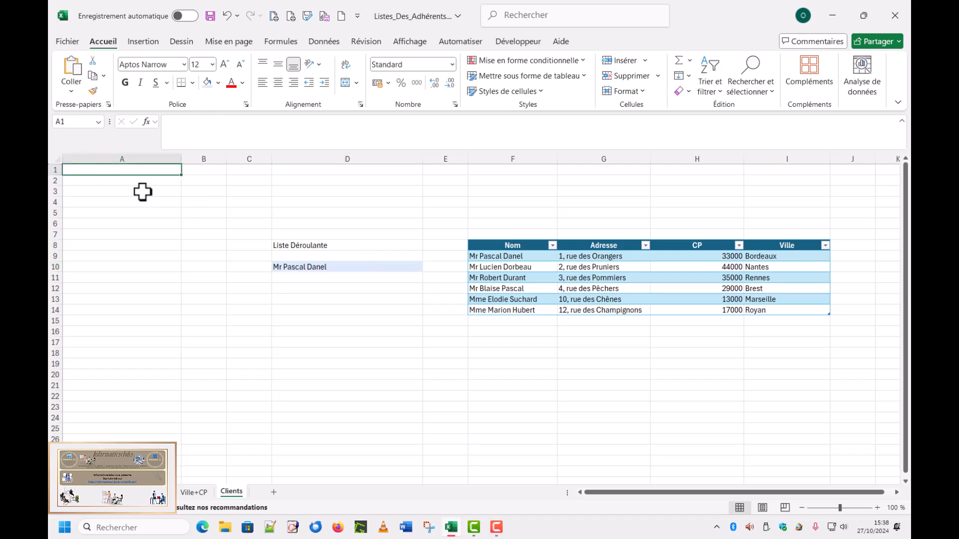
pyautogui.click(217, 133)
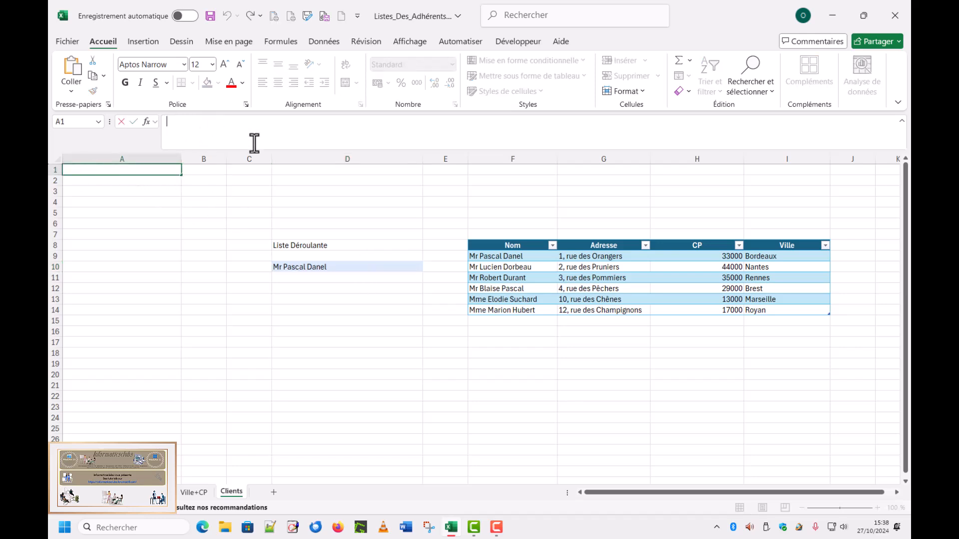
pyautogui.write('=')
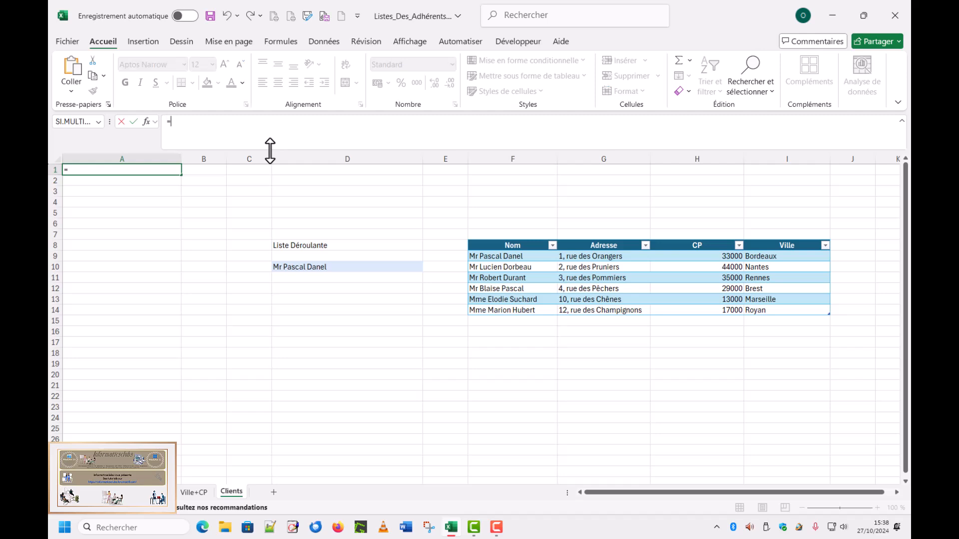
pyautogui.click(330, 269)
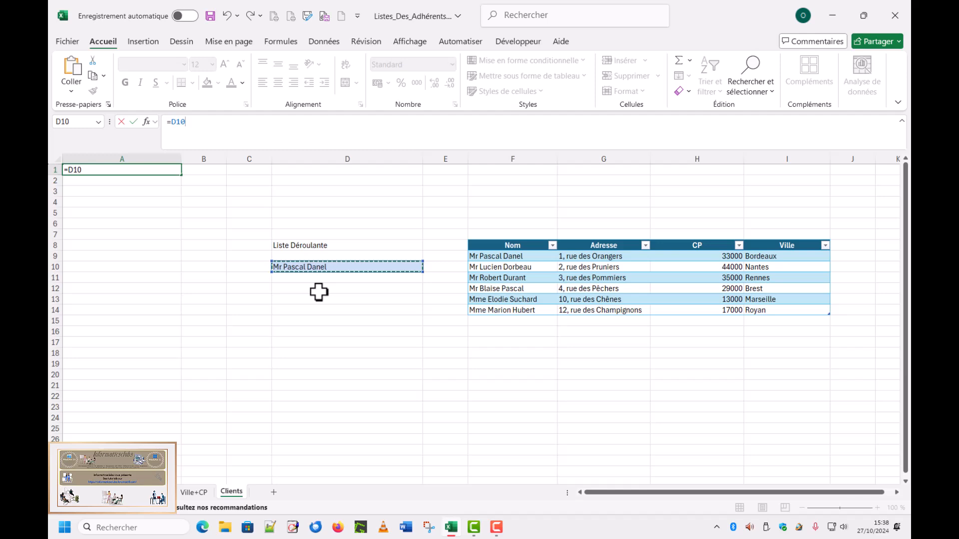
pyautogui.press('Return')
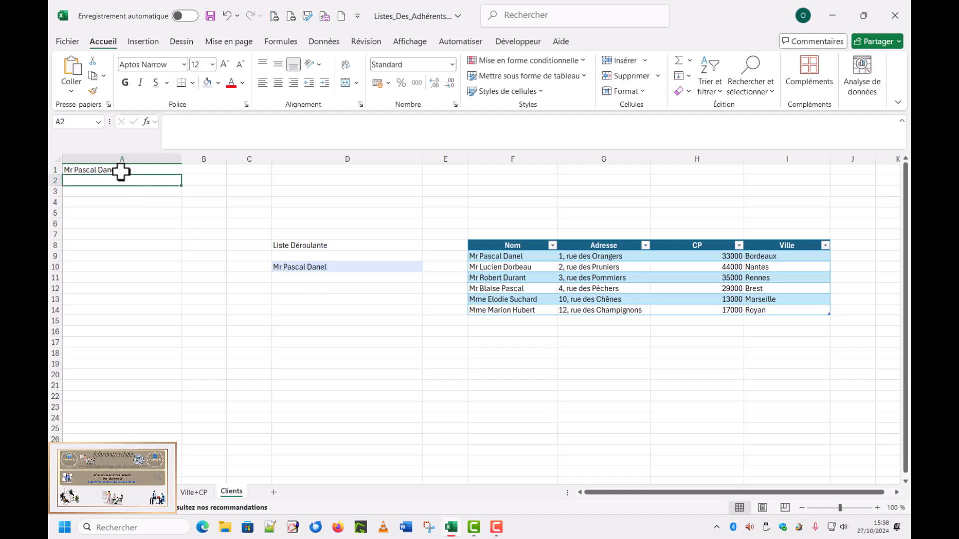
# Choose the fifth client in D10's drop-down list to test the linked name in A1
pyautogui.click(351, 267)
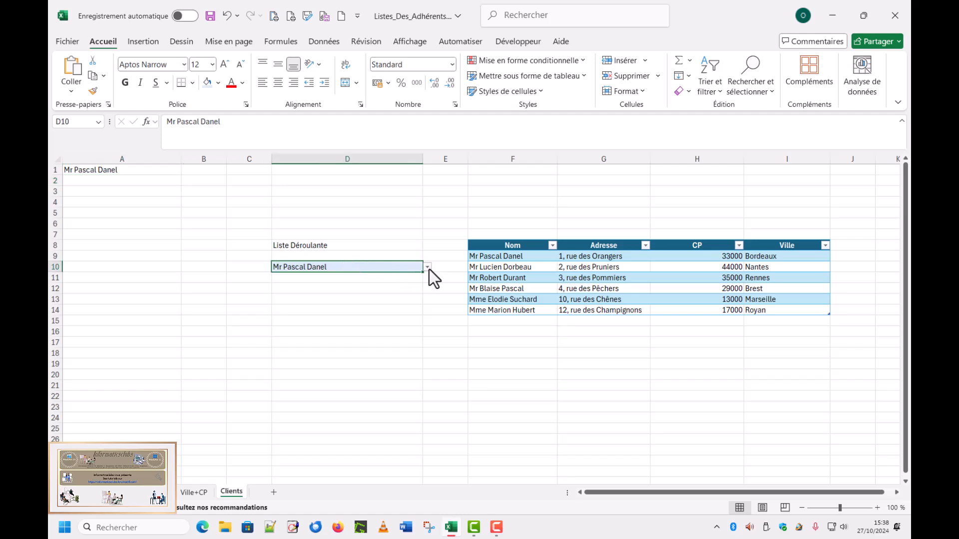
pyautogui.click(426, 268)
pyautogui.click(323, 312)
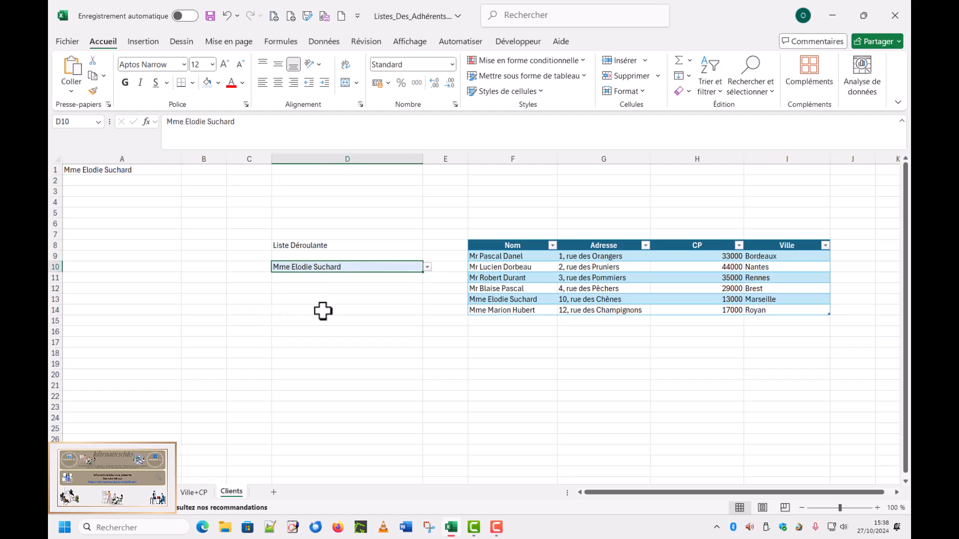
# Start a RECHERCHEX formula in cell A2 with D10 as the lookup value
pyautogui.click(85, 180)
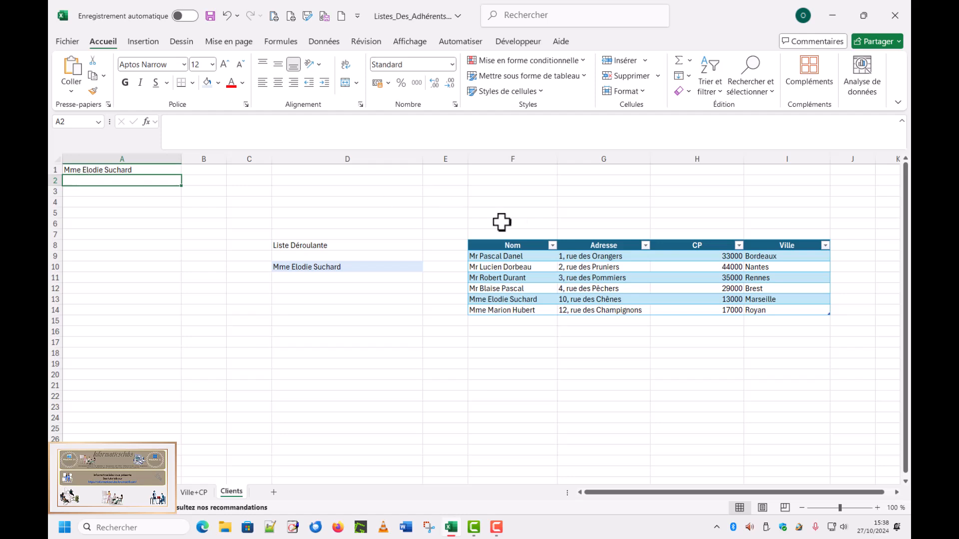
pyautogui.click(172, 126)
pyautogui.write('=')
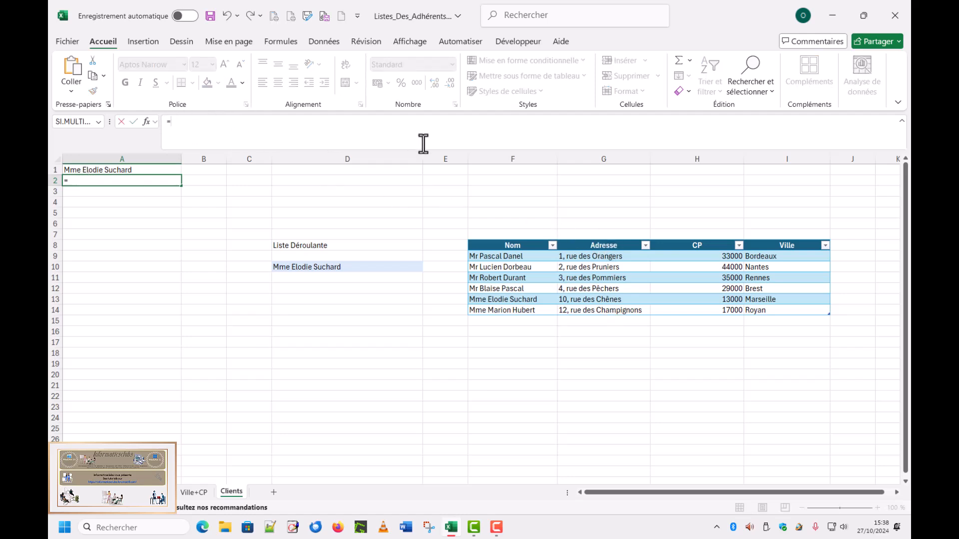
pyautogui.write('recharch')
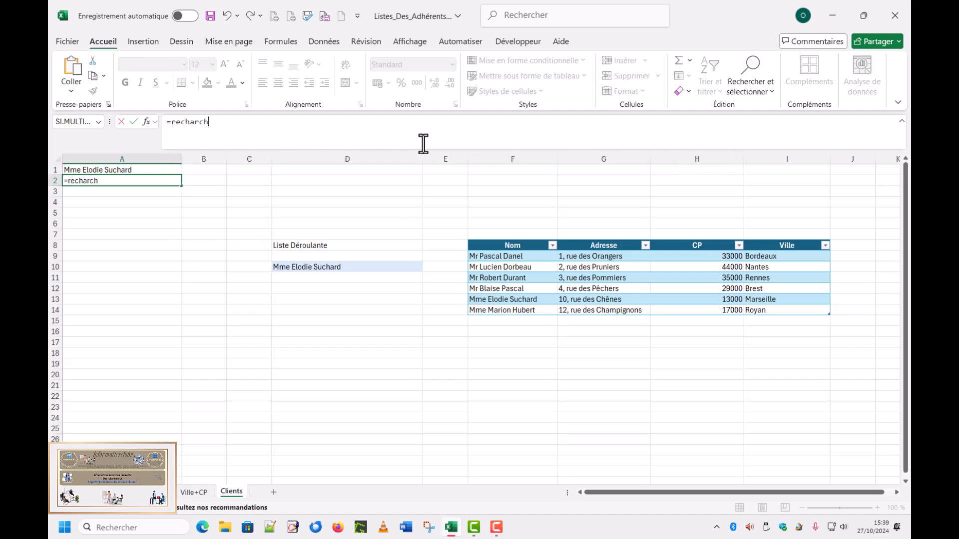
pyautogui.write('r')
pyautogui.press('BackSpace')
pyautogui.press('BackSpace')
pyautogui.write('er')
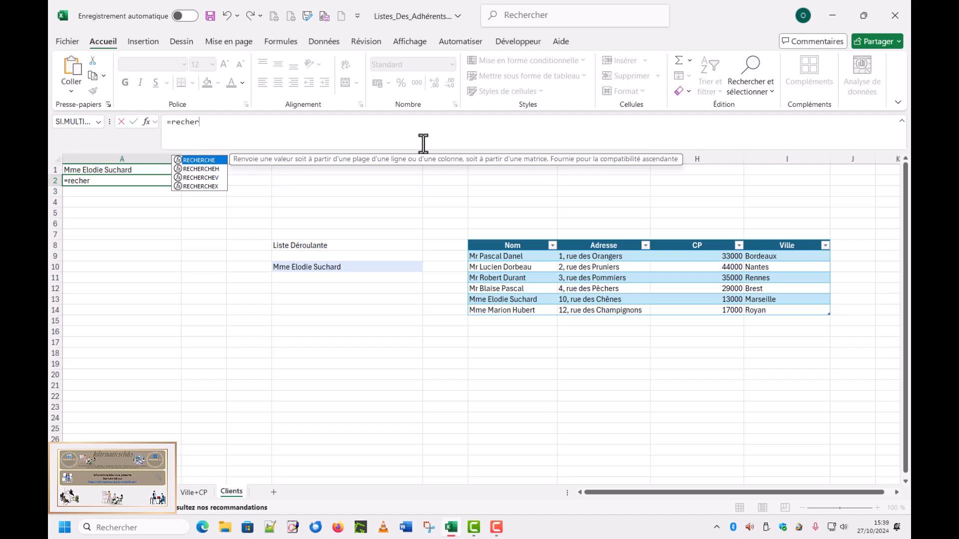
pyautogui.click(211, 185)
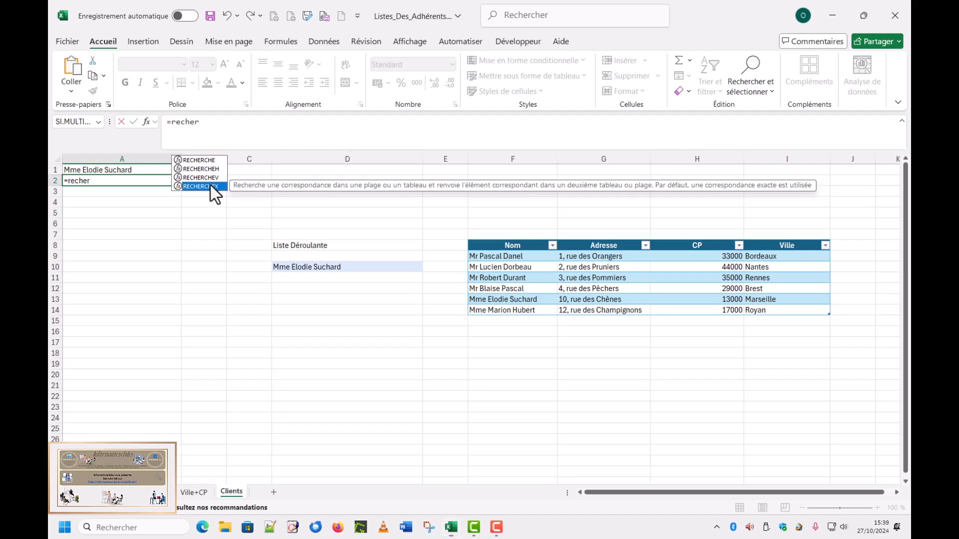
pyautogui.doubleClick(211, 185)
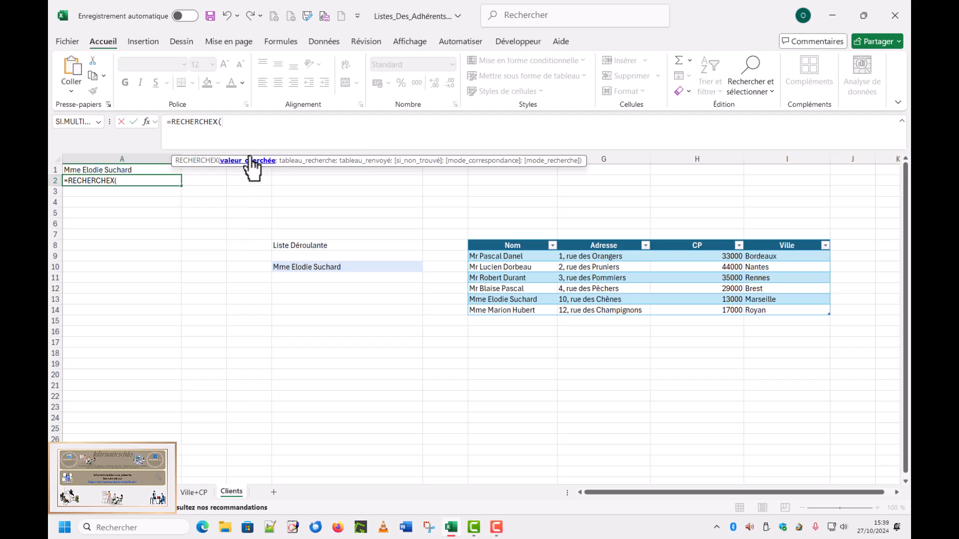
pyautogui.click(315, 266)
pyautogui.write(';')
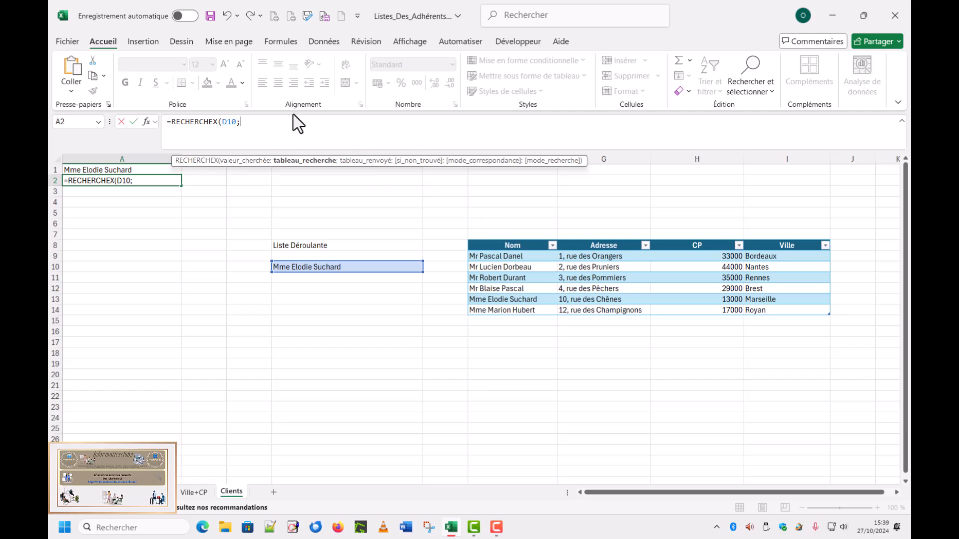
# Complete the A2 formula with Tableau5[Nom] as lookup array, Tableau5[Adresse] as return array and 1 as the not-found argument
pyautogui.click(510, 235)
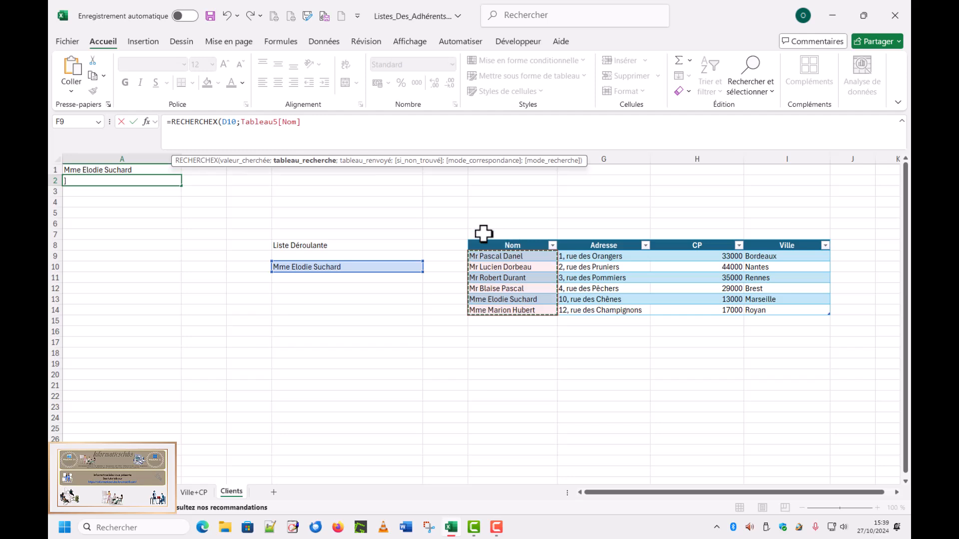
pyautogui.write(';')
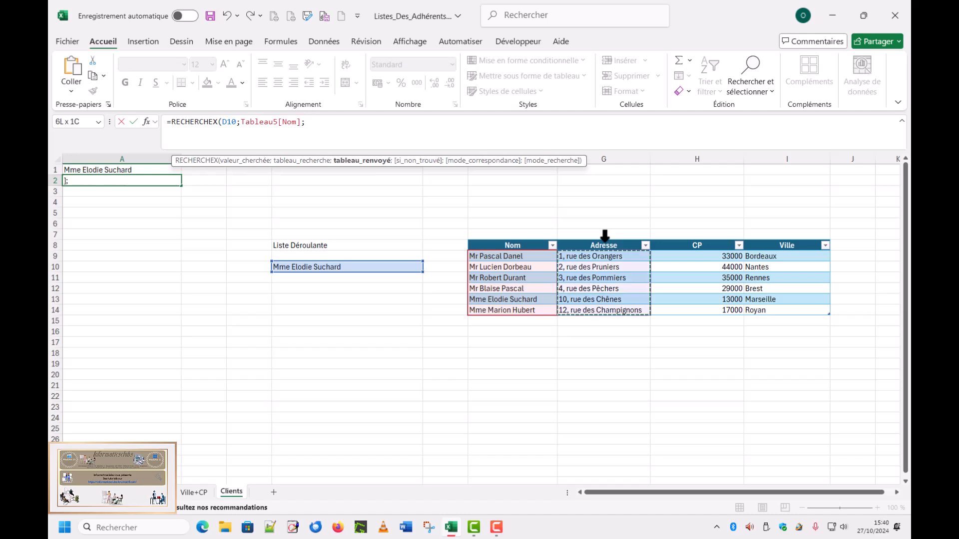
pyautogui.click(604, 236)
pyautogui.write(';')
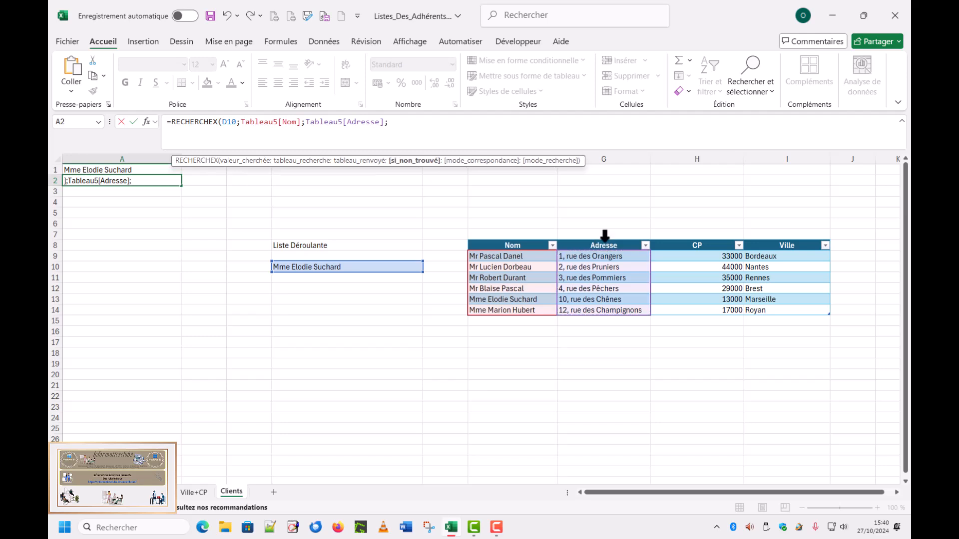
pyautogui.write('1)')
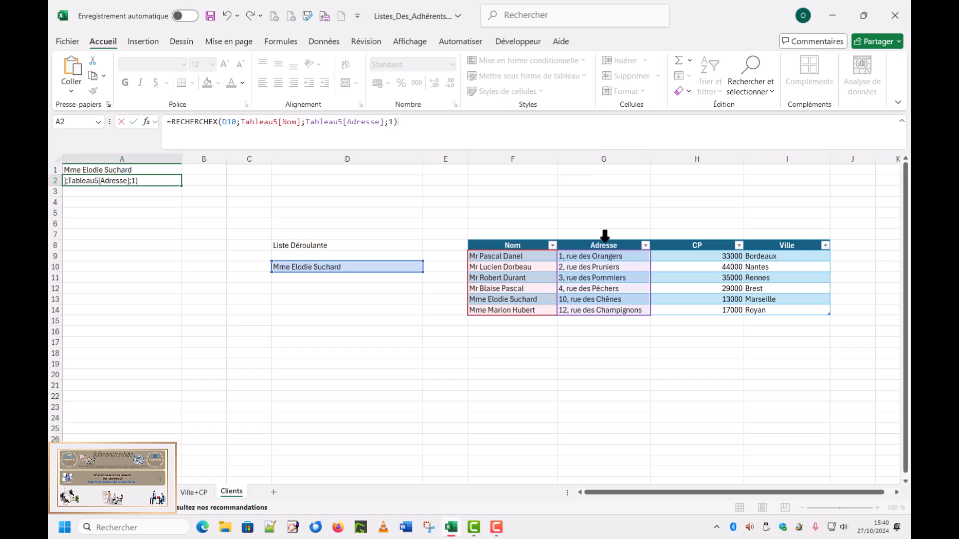
pyautogui.press('Return')
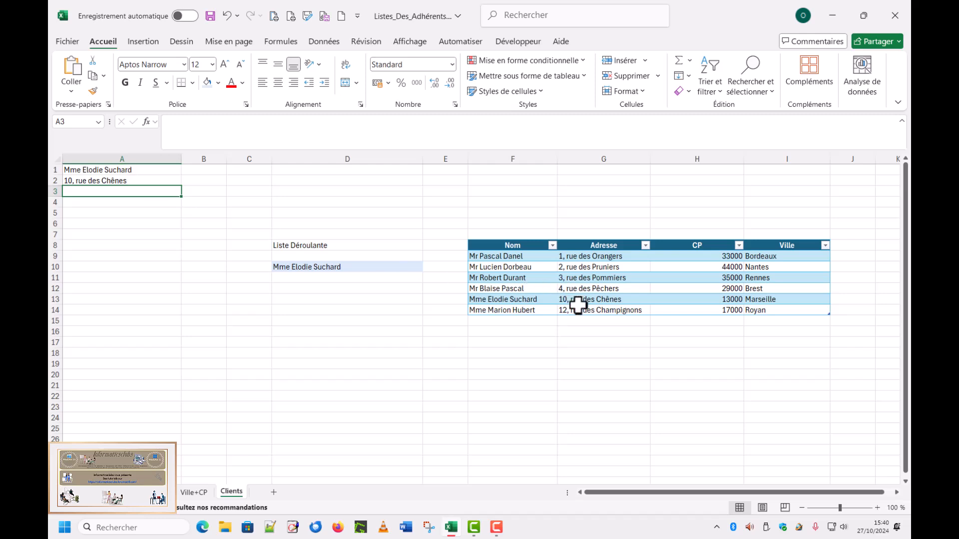
# Choose the first client in D10's drop-down list to test the address lookup in A2
pyautogui.click(392, 266)
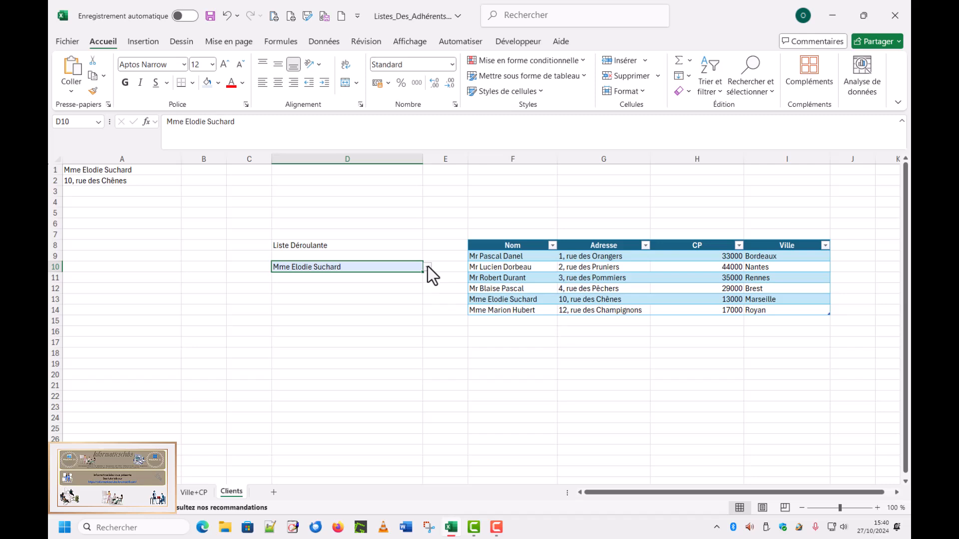
pyautogui.click(427, 266)
pyautogui.click(312, 278)
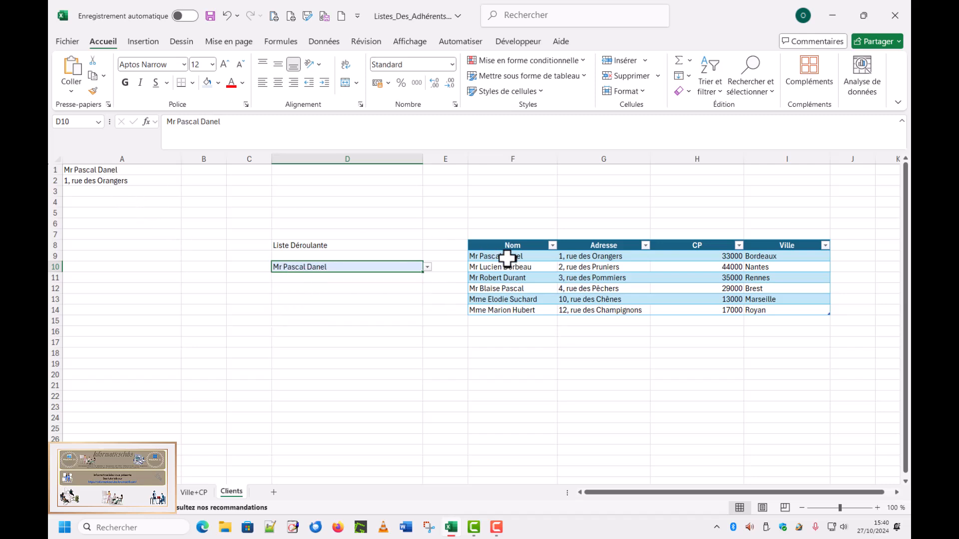
# Enter =RECHERCHEX(D10;Tableau5[Nom];Tableau5[CP]& " "&Tableau5[Ville];1) in cell A3 to return the postal code and city together
pyautogui.click(79, 191)
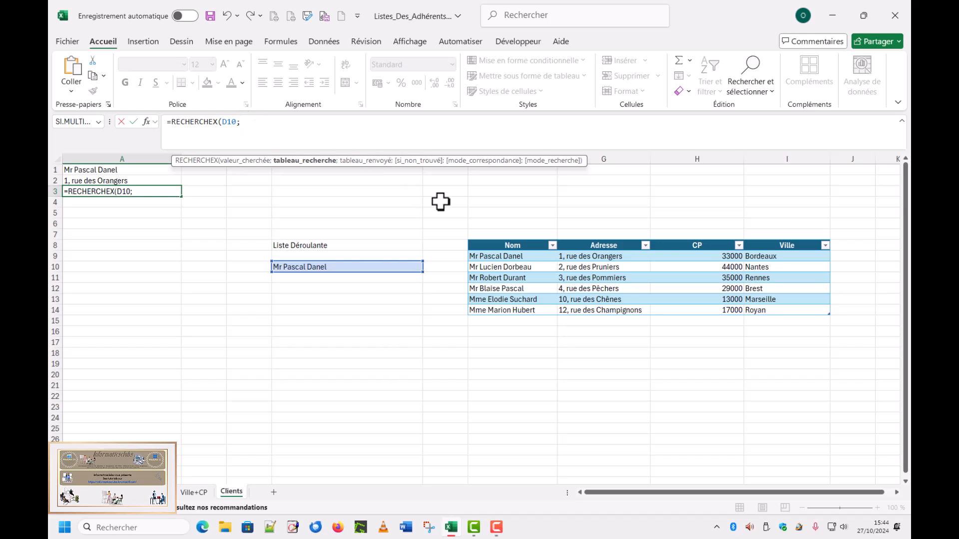
pyautogui.click(507, 235)
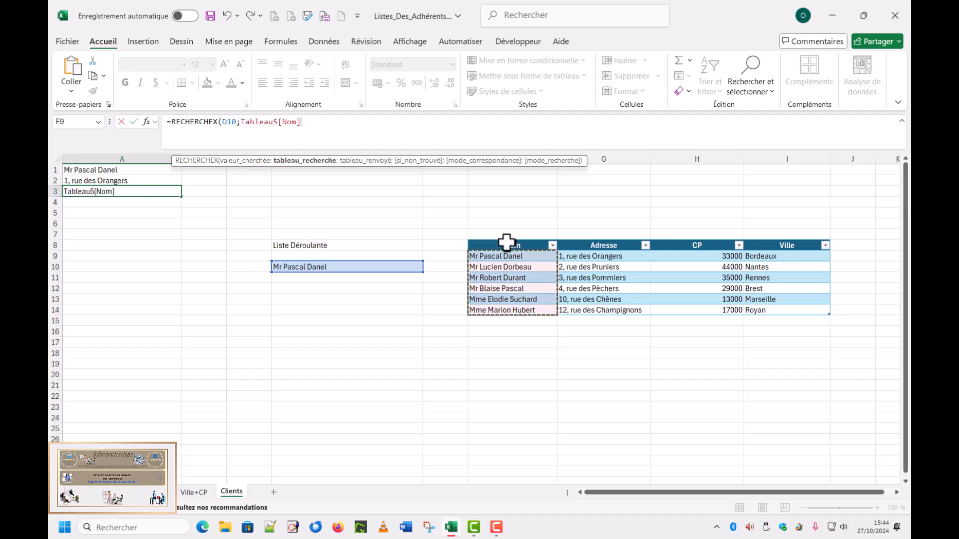
pyautogui.write(';')
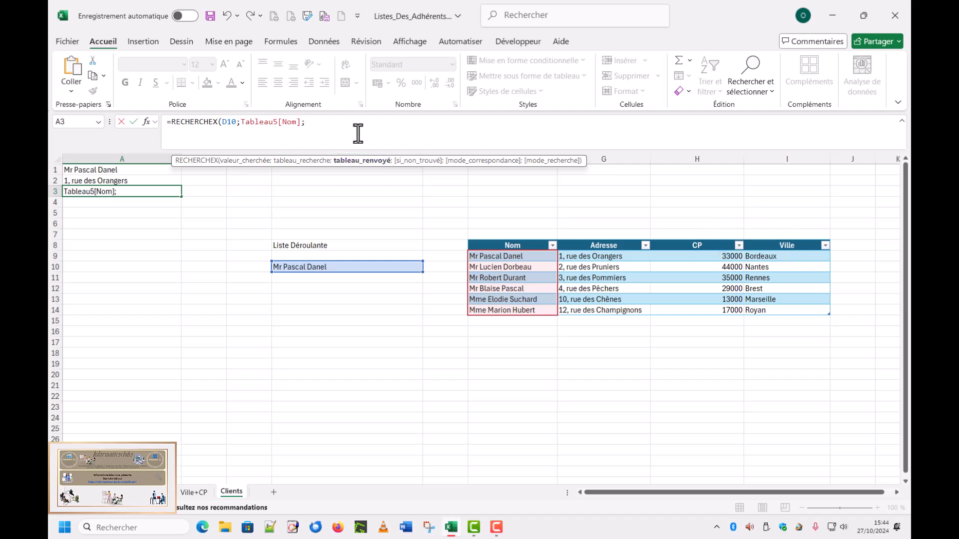
pyautogui.click(701, 233)
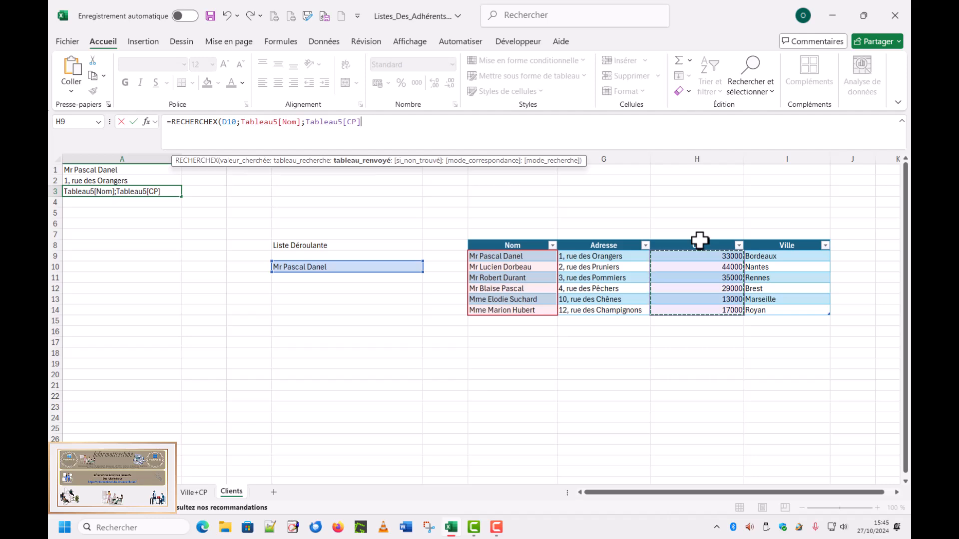
pyautogui.write('&')
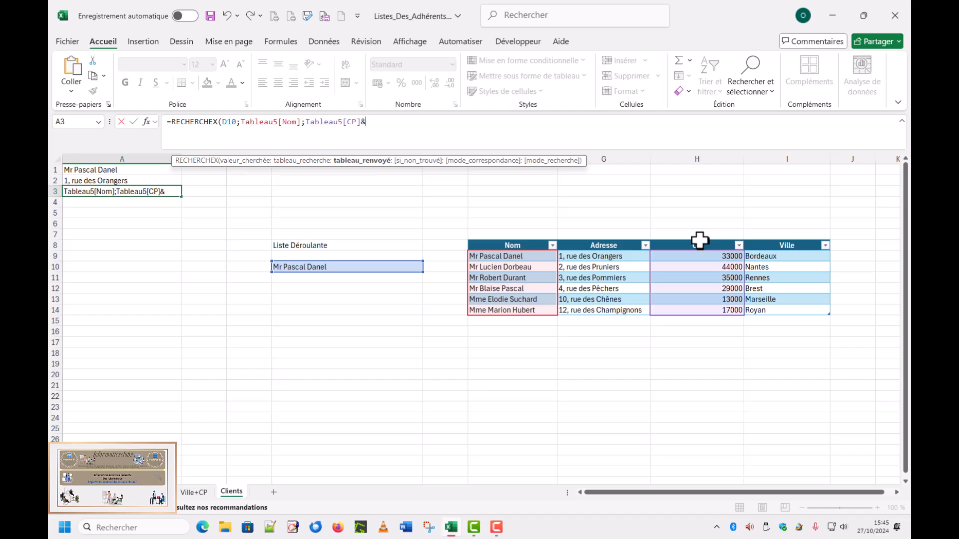
pyautogui.write(' "')
pyautogui.write('&')
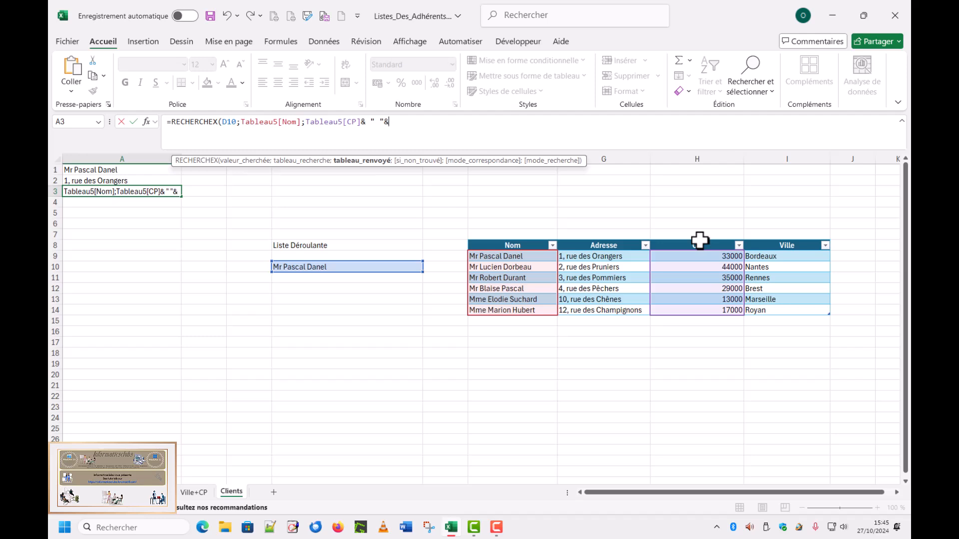
pyautogui.click(784, 239)
pyautogui.write(';1')
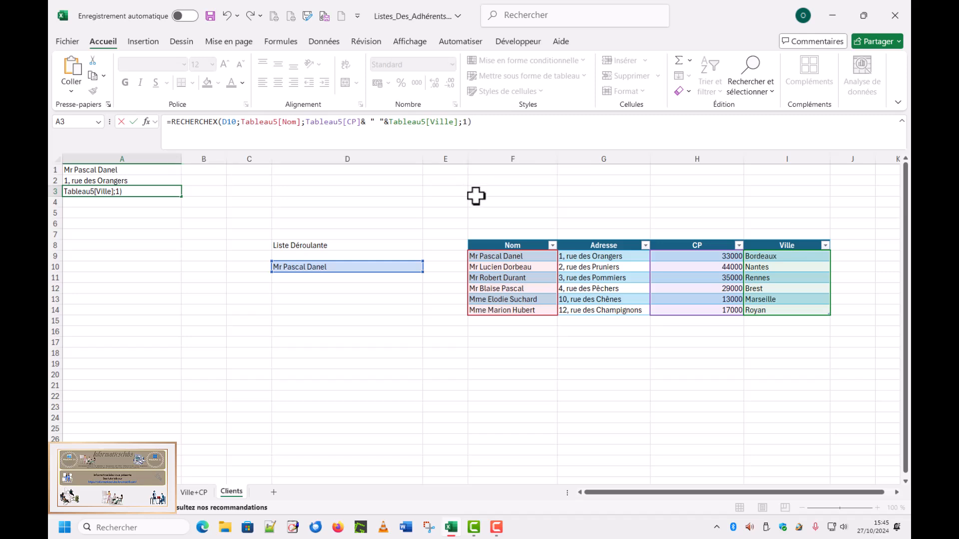
pyautogui.press('Return')
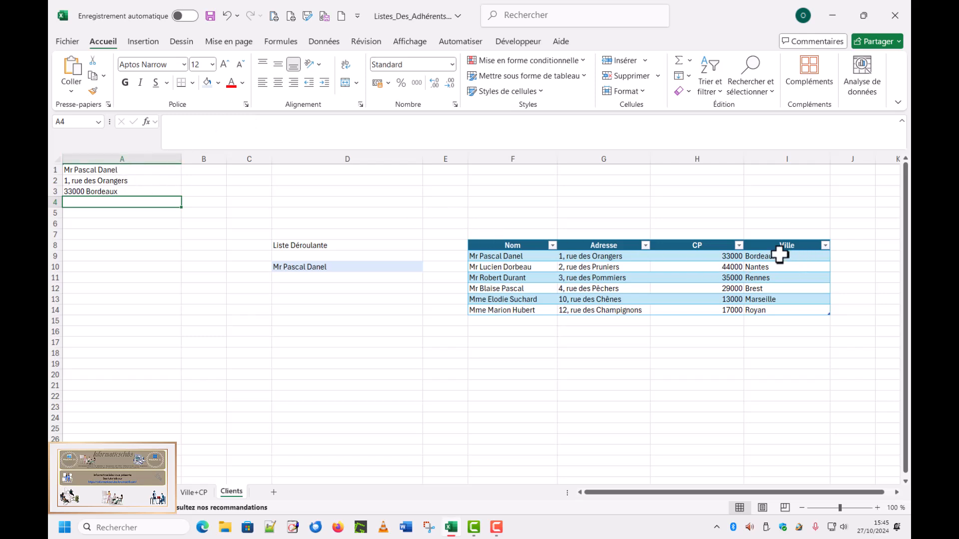
# Choose the sixth client and then the fourth in D10's drop-down list to test the formulas in A1:A3
pyautogui.click(395, 268)
pyautogui.click(427, 268)
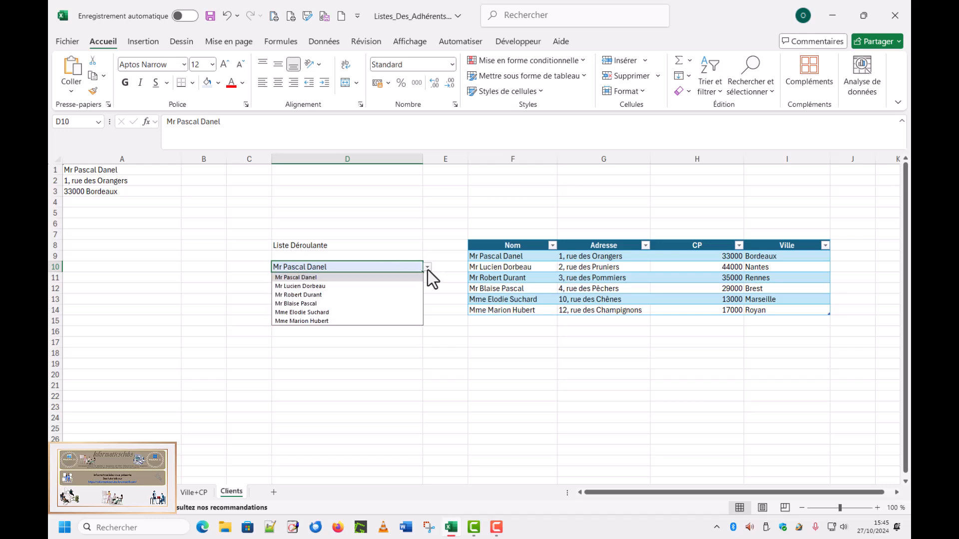
pyautogui.click(328, 320)
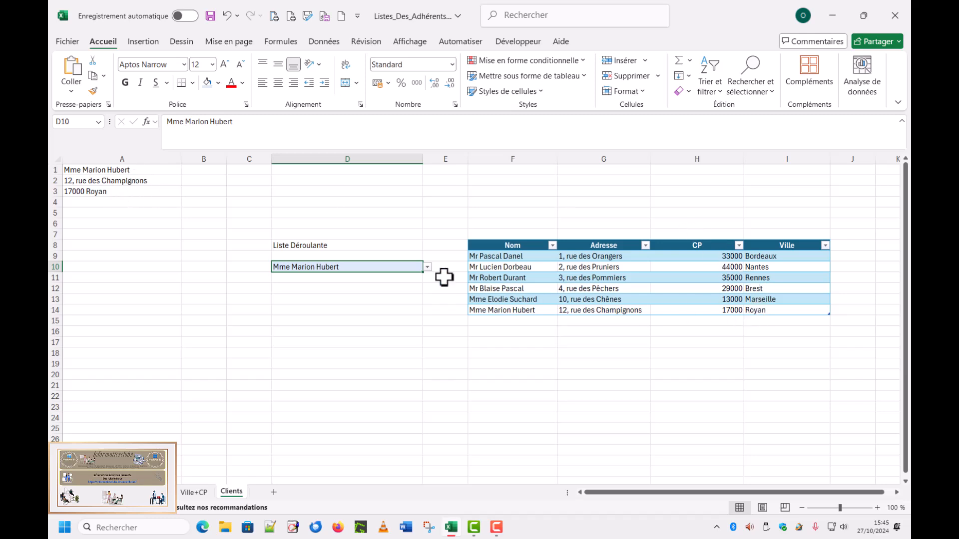
pyautogui.click(427, 268)
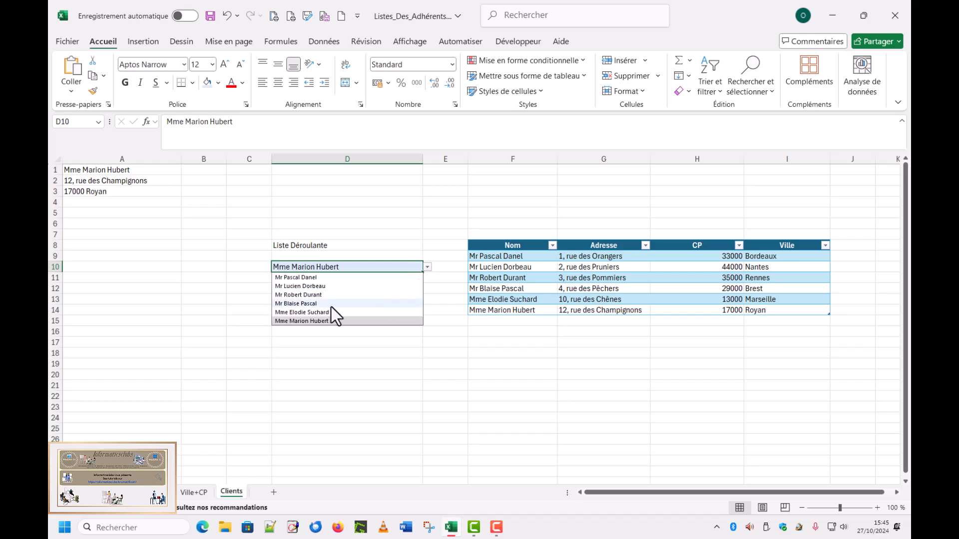
pyautogui.click(299, 303)
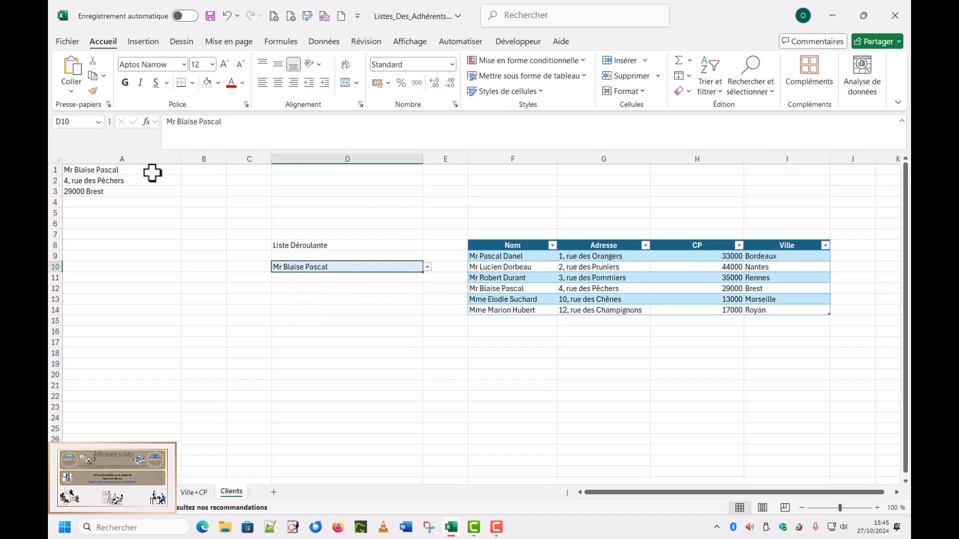